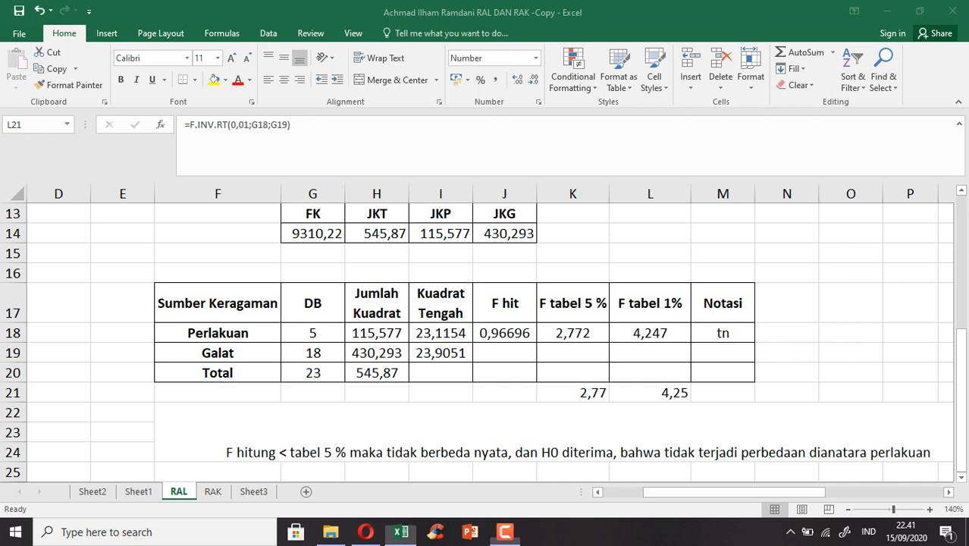
# Insert a new empty column at column C on the RAK sheet, ahead of the PERLAKUAN table
pyautogui.moveTo(961, 402); pyautogui.dragTo(961, 303)
pyautogui.moveTo(724, 493); pyautogui.dragTo(664, 492)
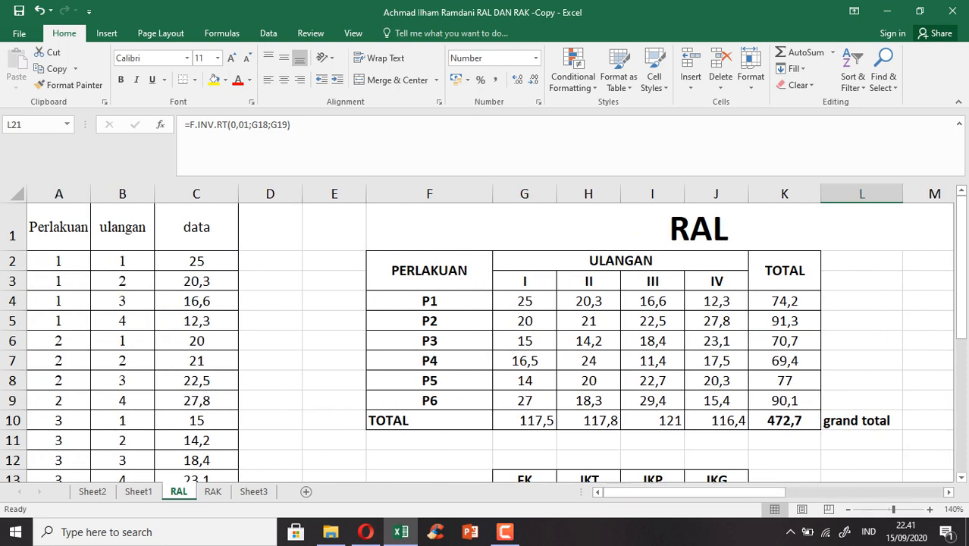
pyautogui.click(213, 492)
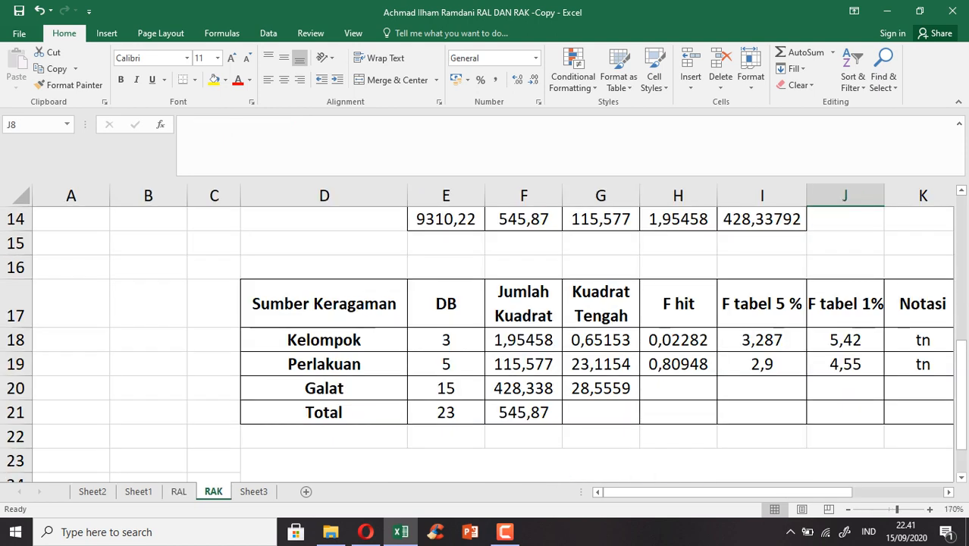
pyautogui.moveTo(961, 394); pyautogui.dragTo(960, 208)
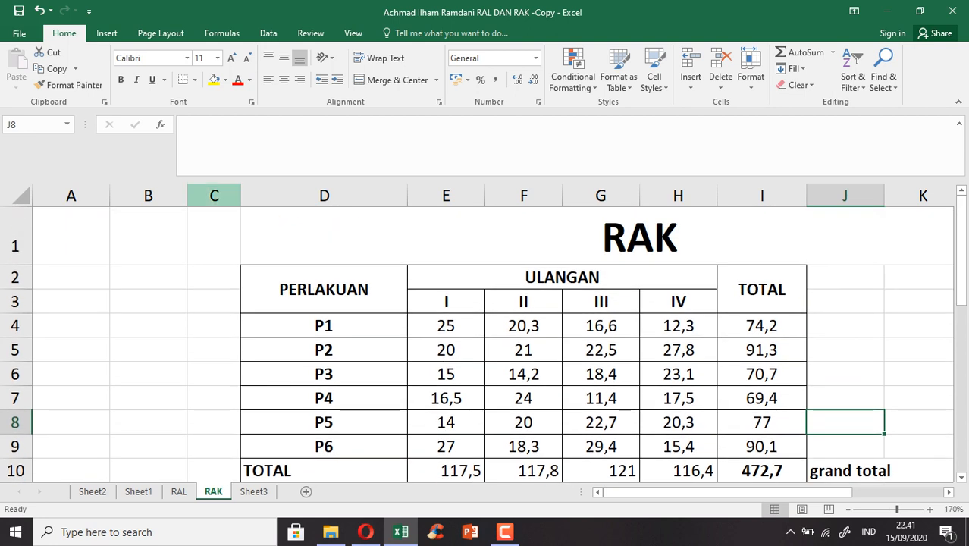
pyautogui.click(214, 196)
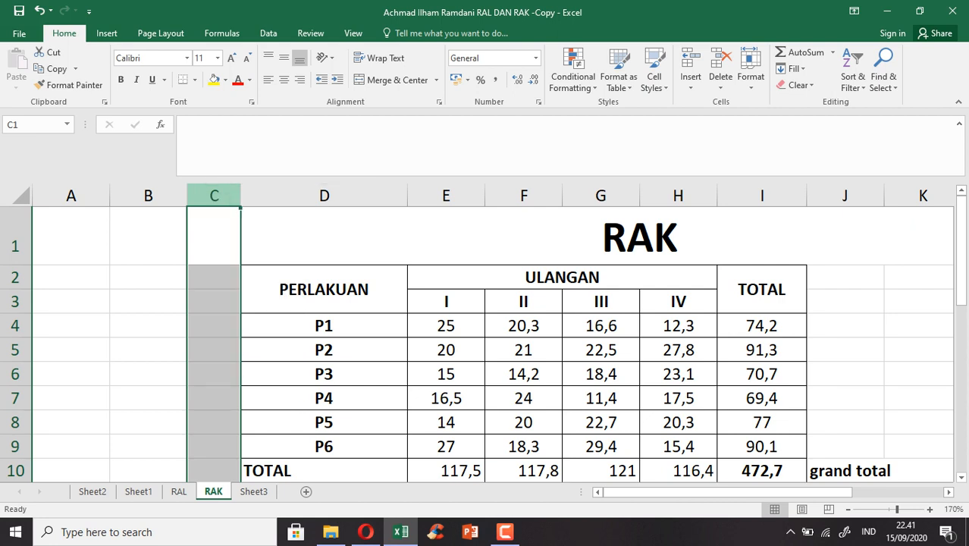
pyautogui.rightClick(202, 195)
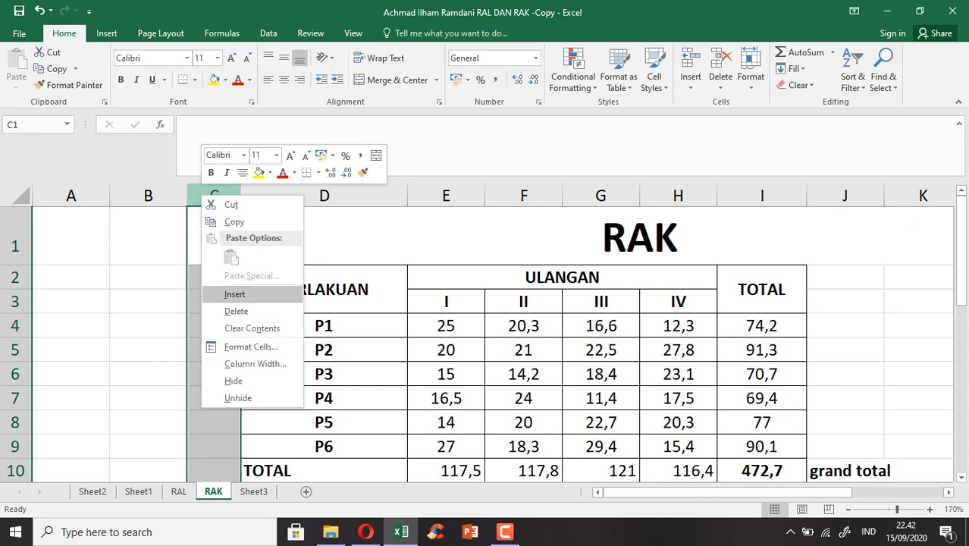
pyautogui.click(235, 293)
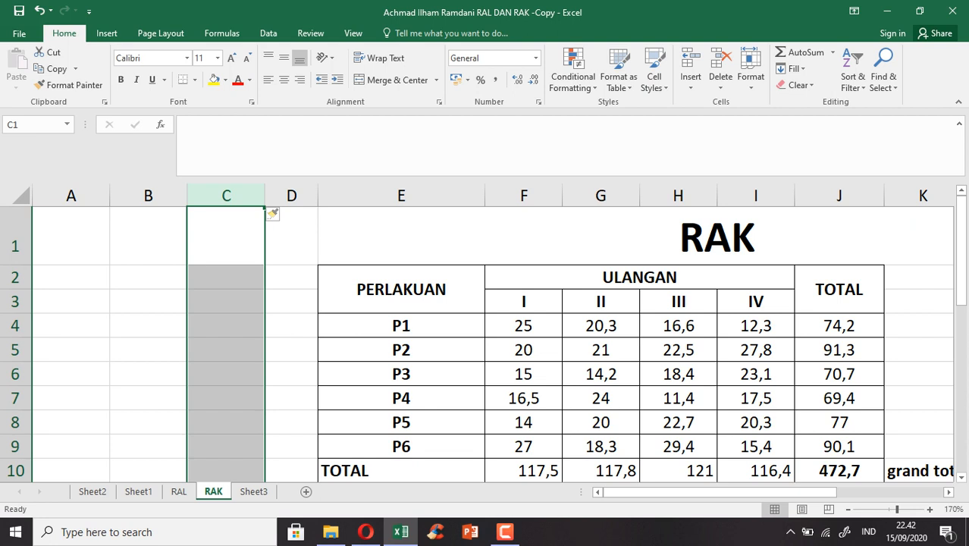
# Copy the Perlakuan, ulangan and data table in A1:C25 on the RAL sheet
pyautogui.click(178, 491)
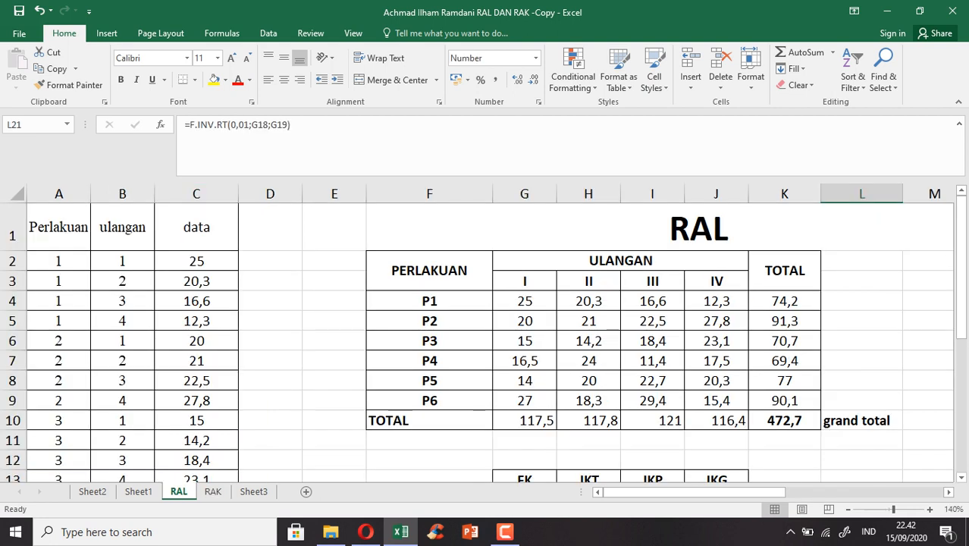
pyautogui.click(63, 227)
pyautogui.click(196, 281)
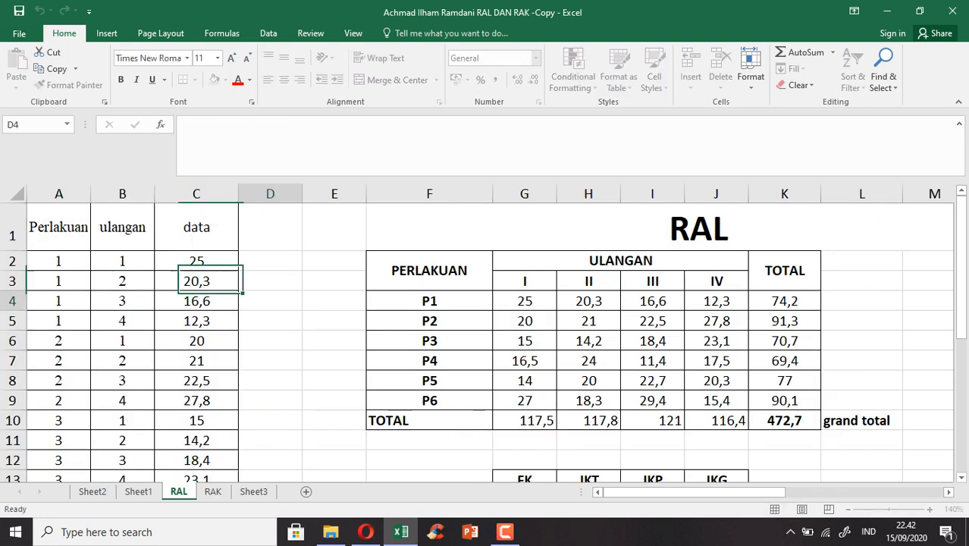
pyautogui.click(270, 301)
pyautogui.doubleClick(74, 228)
pyautogui.moveTo(75, 228); pyautogui.dragTo(208, 277)
pyautogui.click(270, 381)
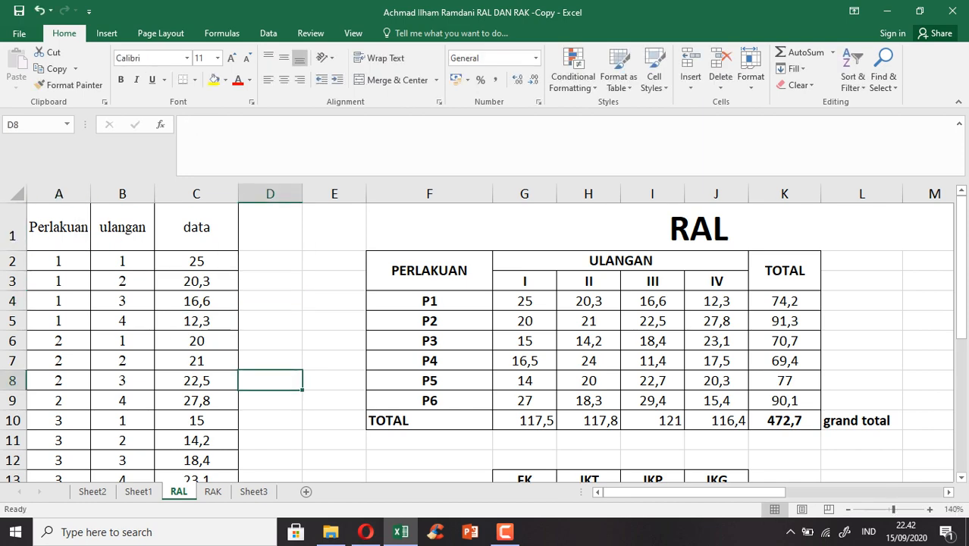
pyautogui.moveTo(63, 228); pyautogui.dragTo(220, 433)
pyautogui.rightClick(219, 427)
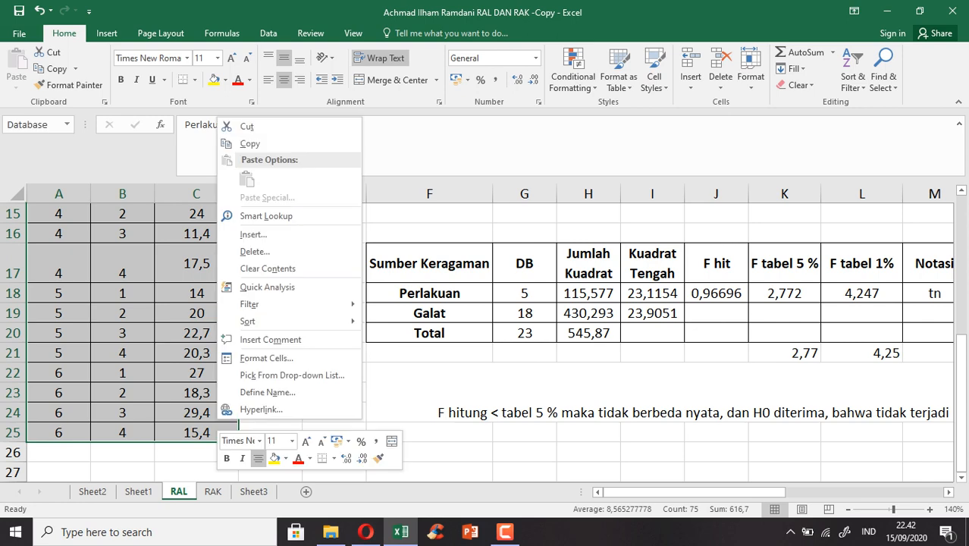
pyautogui.click(250, 144)
pyautogui.scroll(5, 485, 341)
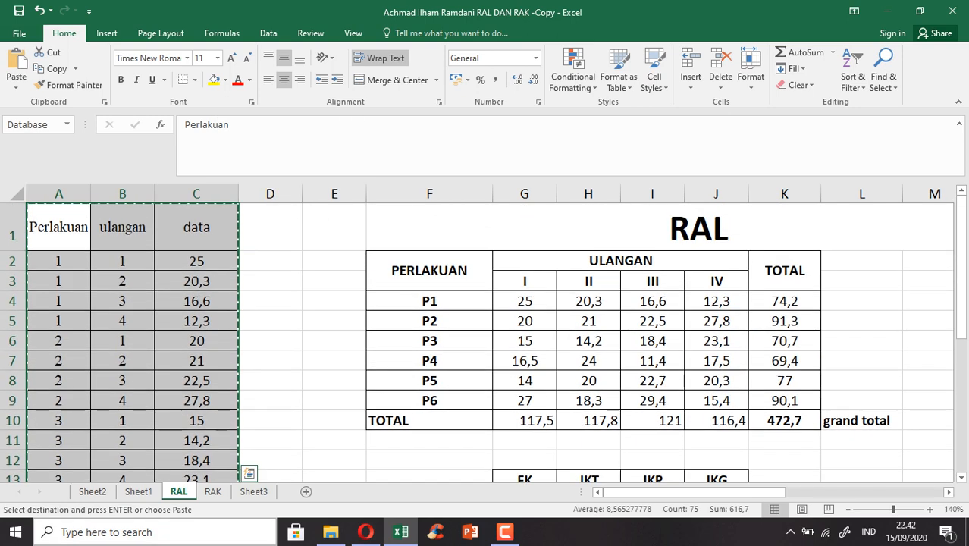
# Paste the copied data table with its formatting into the RAK sheet starting at cell A1
pyautogui.click(213, 492)
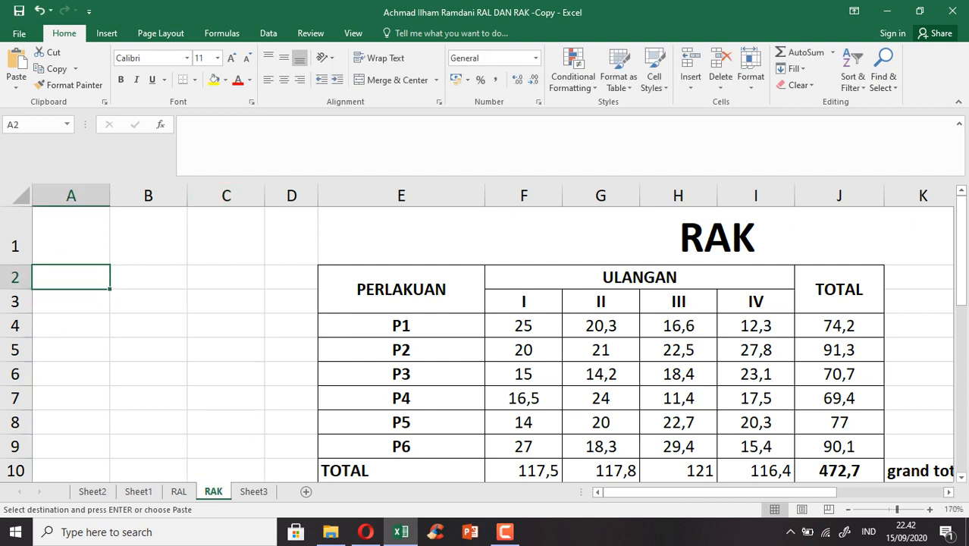
pyautogui.rightClick(73, 210)
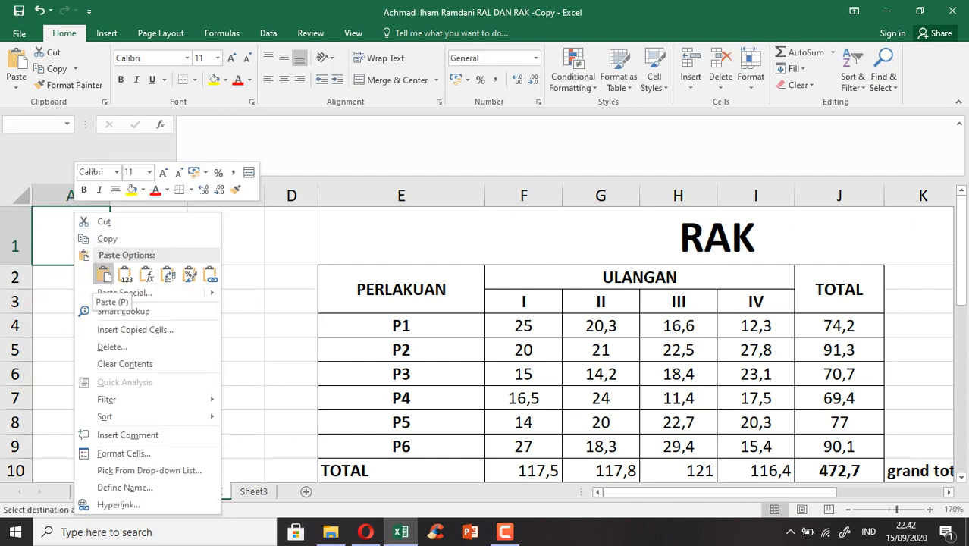
pyautogui.click(103, 274)
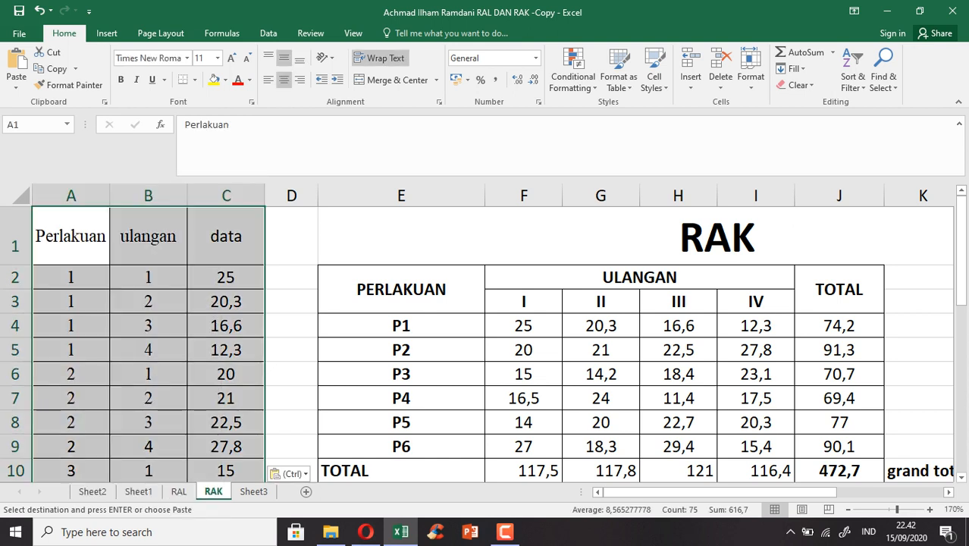
pyautogui.click(425, 237)
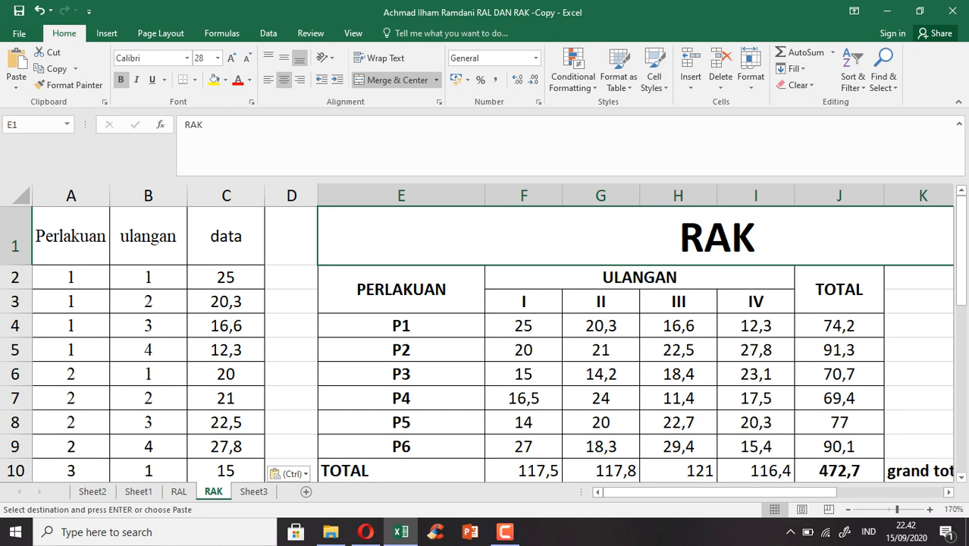
# Compare the source data and the PERLAKUAN by ULANGAN tables on the RAL and RAK sheets
pyautogui.click(179, 492)
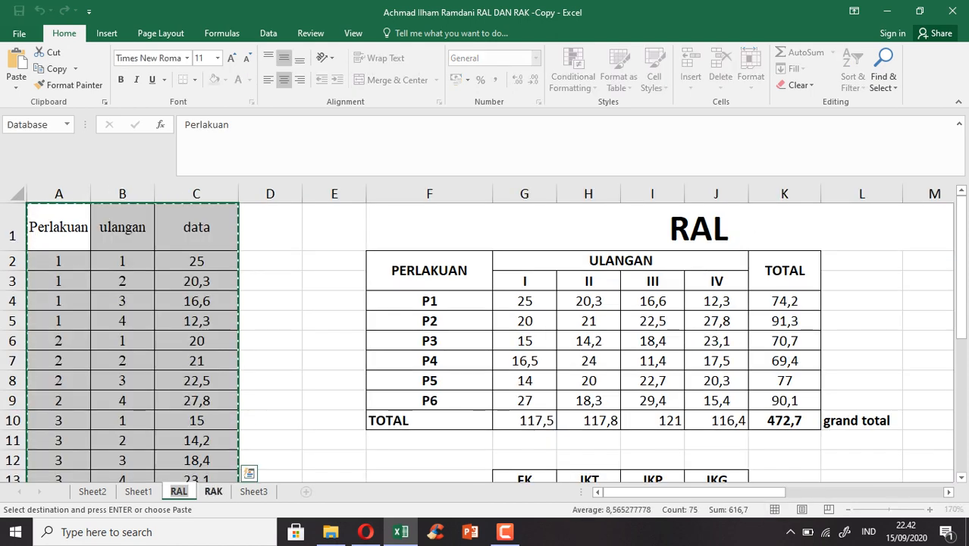
pyautogui.click(213, 492)
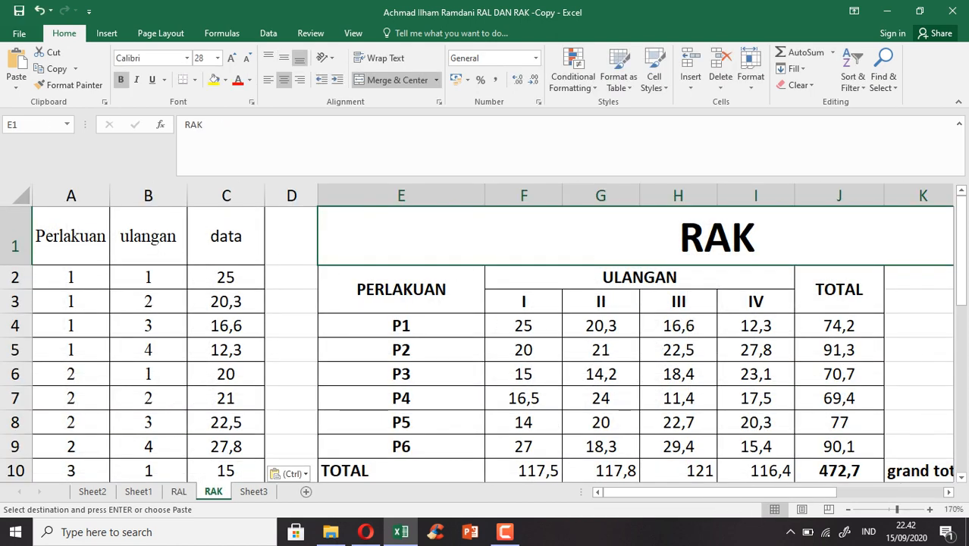
pyautogui.moveTo(960, 251); pyautogui.dragTo(961, 263)
pyautogui.scroll(1, 485, 343)
pyautogui.scroll(-1, 486, 344)
pyautogui.scroll(1, 486, 344)
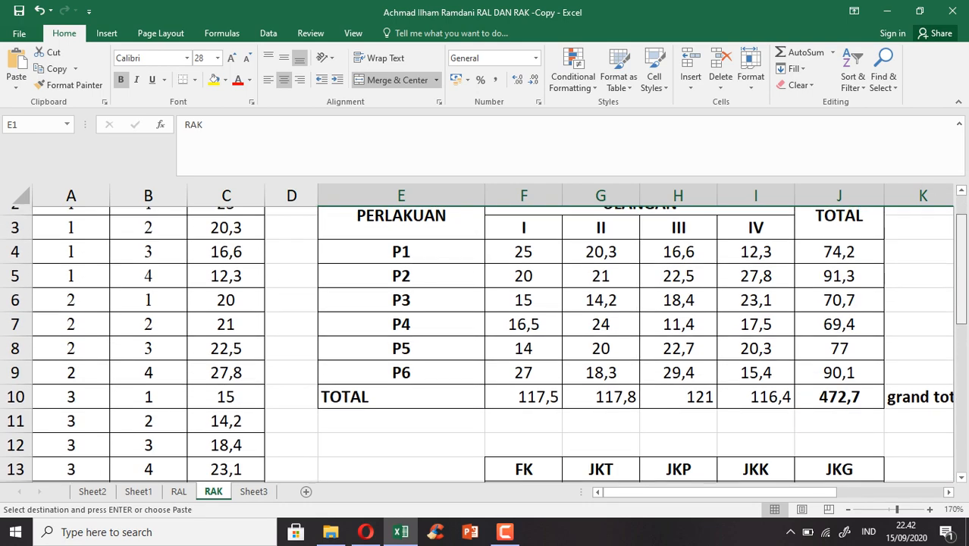
pyautogui.scroll(-1, 485, 343)
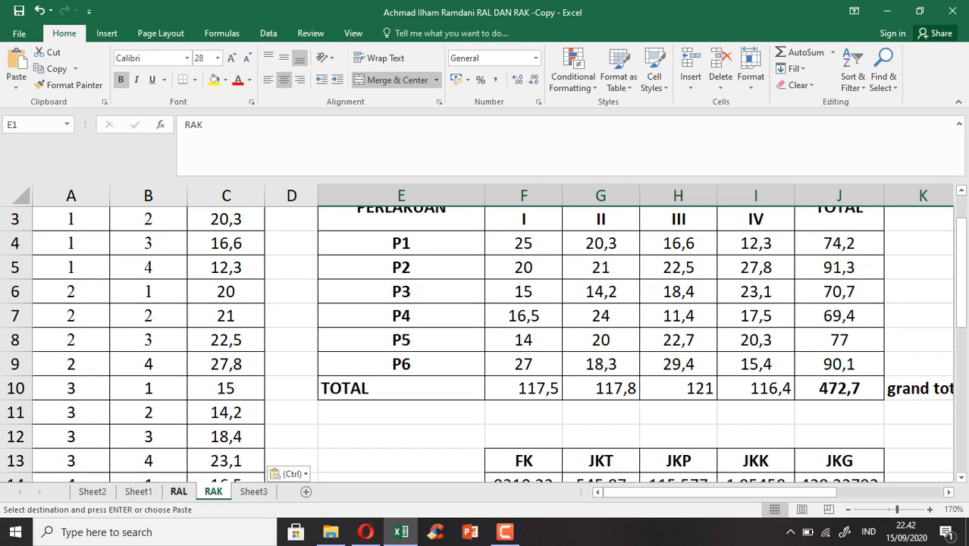
pyautogui.click(179, 492)
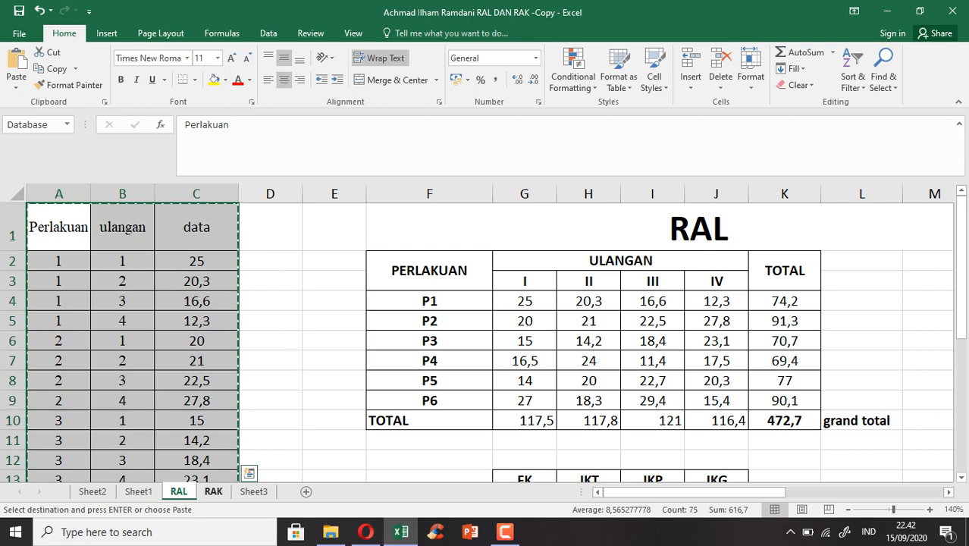
pyautogui.click(214, 492)
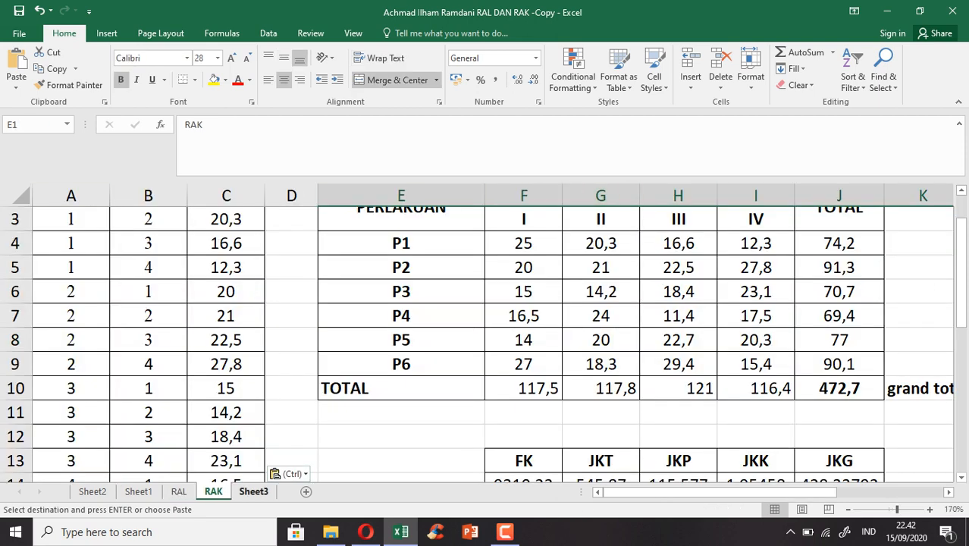
pyautogui.moveTo(961, 287); pyautogui.dragTo(962, 259)
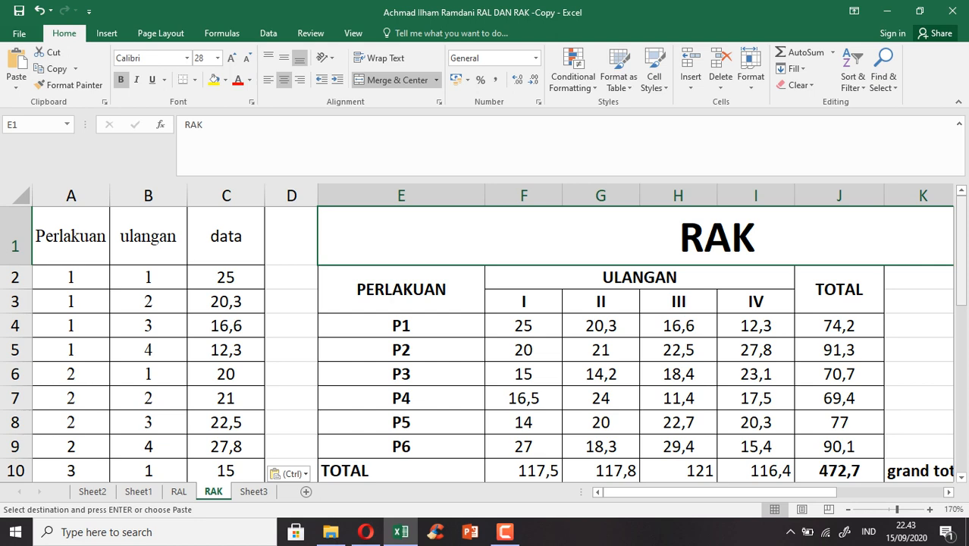
pyautogui.moveTo(962, 231)
pyautogui.mouseDown()
pyautogui.moveTo(962, 386)
pyautogui.moveTo(962, 237)
pyautogui.mouseUp()
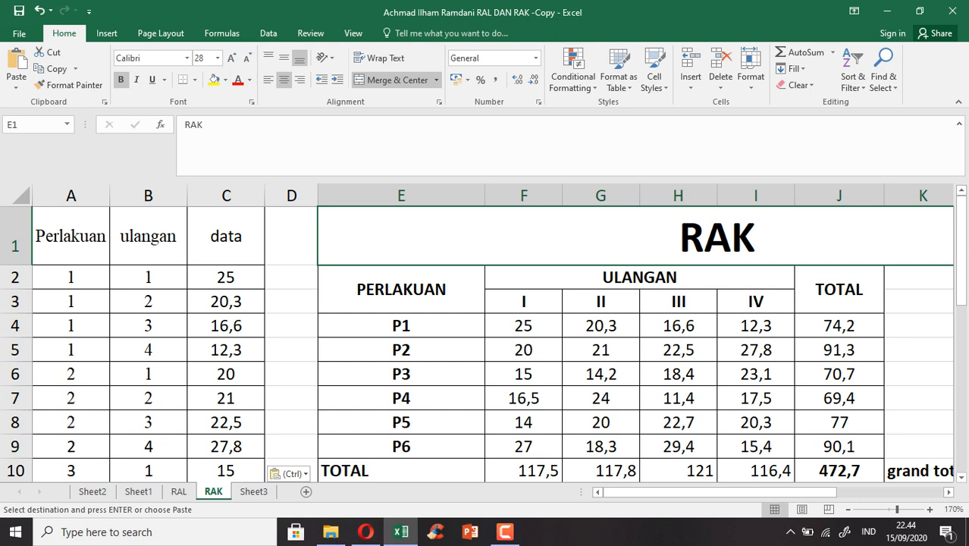
pyautogui.moveTo(962, 267); pyautogui.dragTo(961, 206)
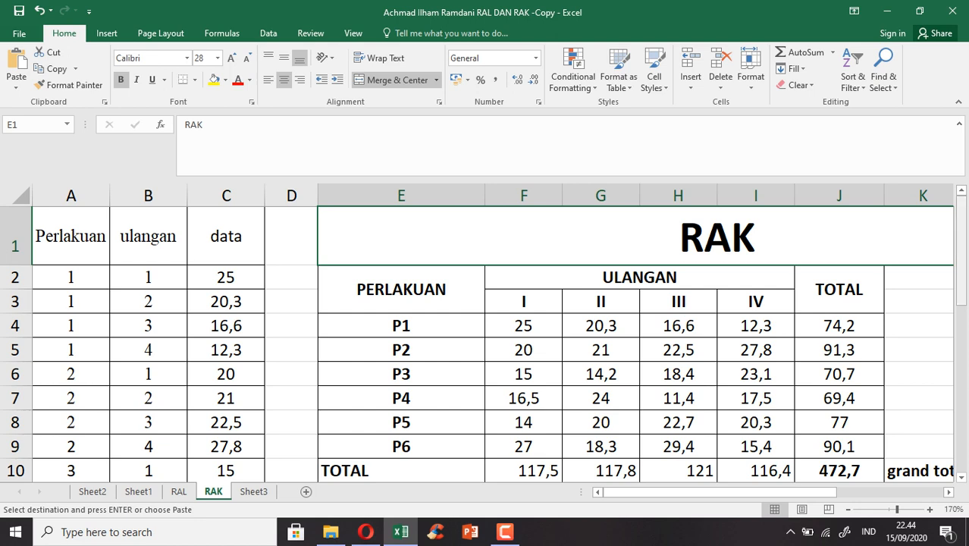
pyautogui.moveTo(962, 275); pyautogui.dragTo(961, 275)
pyautogui.moveTo(962, 243)
pyautogui.mouseDown()
pyautogui.moveTo(961, 257)
pyautogui.moveTo(961, 244)
pyautogui.mouseUp()
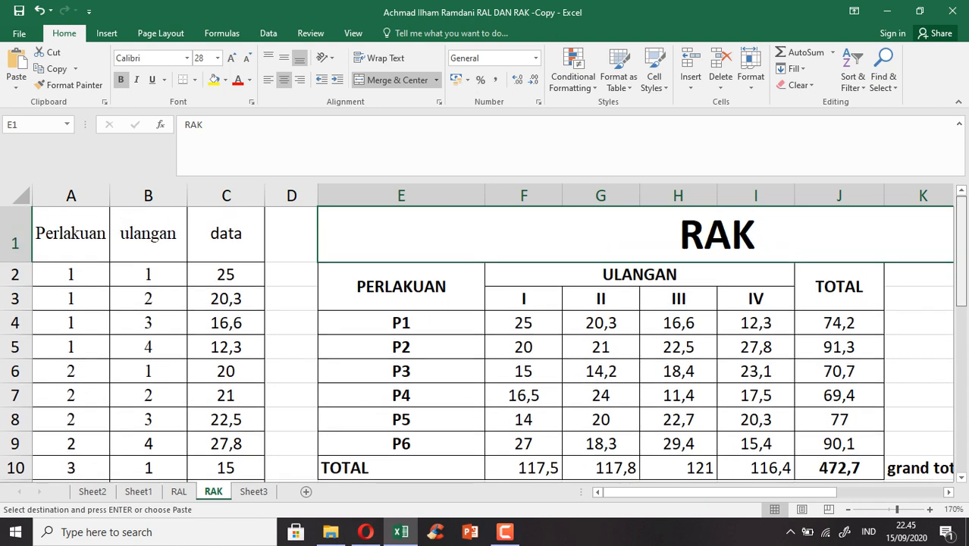
# Examine the SUM formulas in the TOTAL row for ULANGAN I to IV, cells F10 to I10, on the RAK sheet
pyautogui.doubleClick(536, 471)
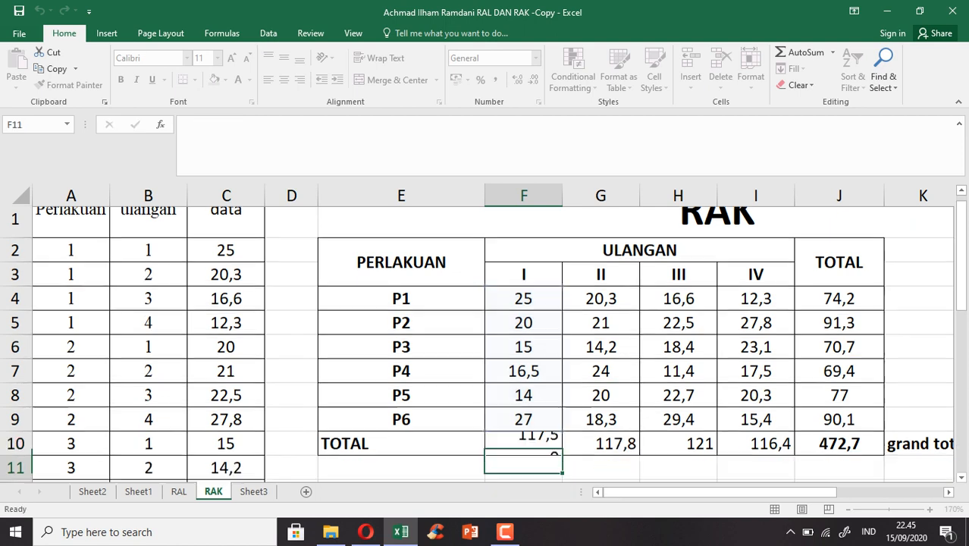
pyautogui.press('Return')
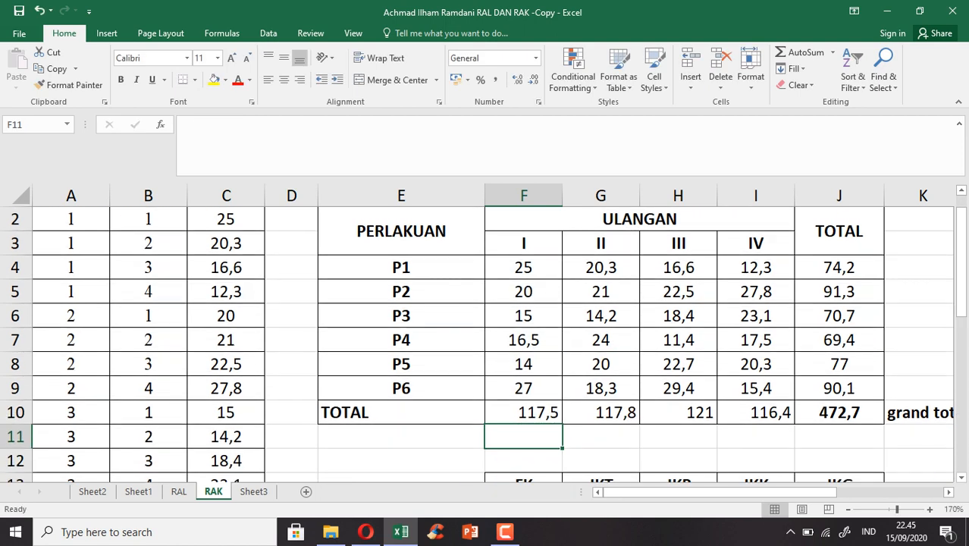
pyautogui.doubleClick(608, 413)
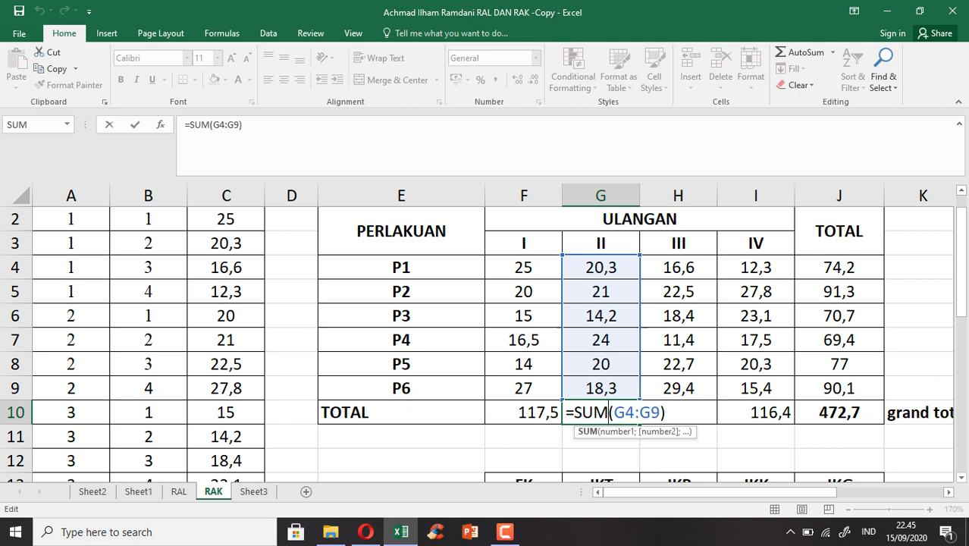
pyautogui.press('Return')
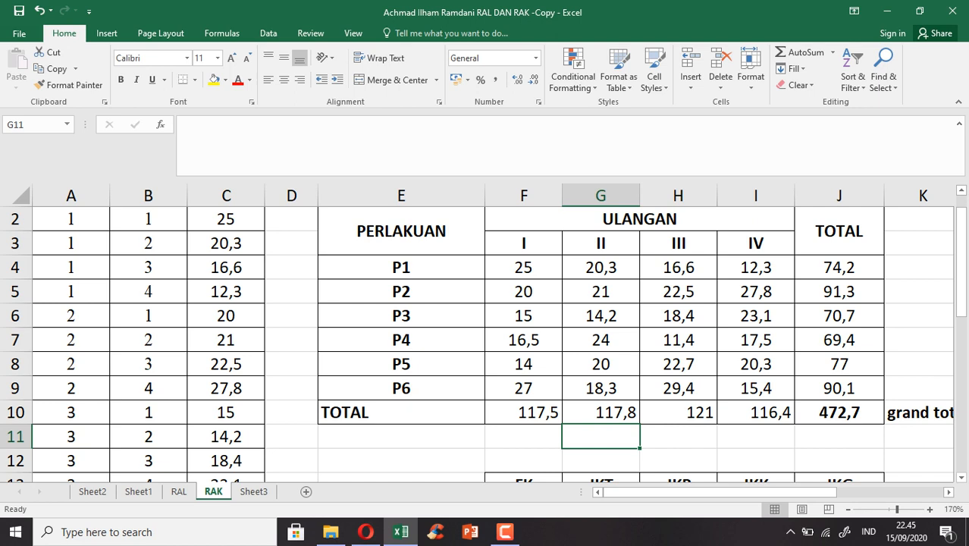
pyautogui.click(678, 412)
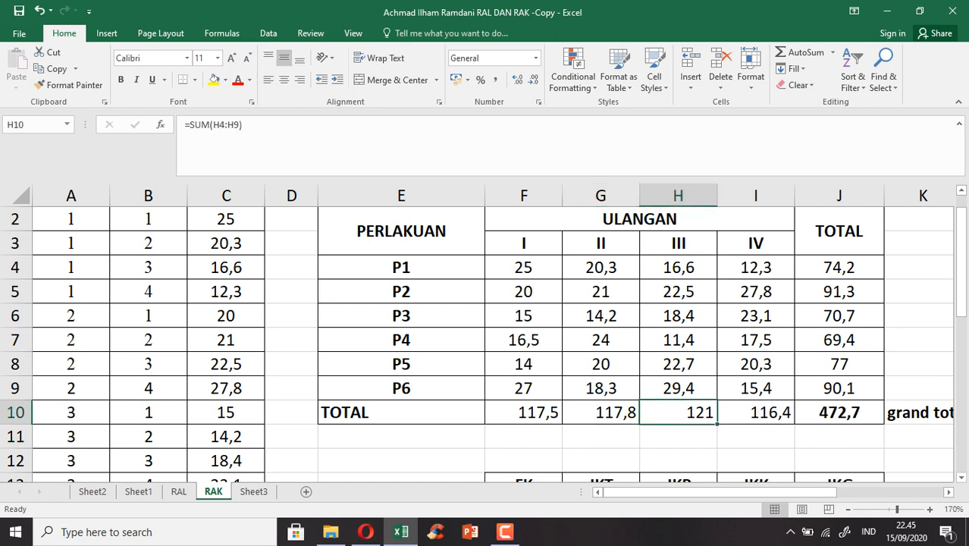
pyautogui.click(756, 413)
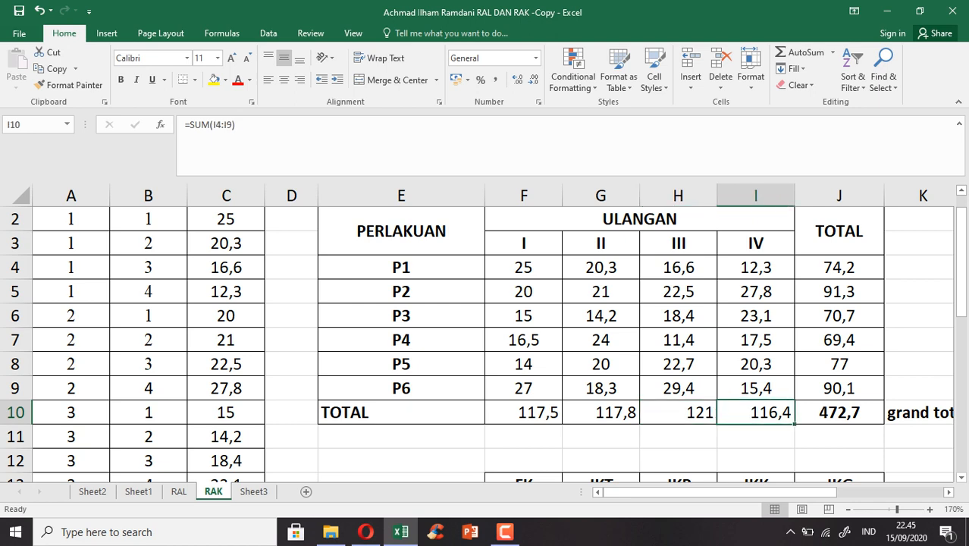
# Examine the SUM formulas in the TOTAL column for treatment P1 in J4 and the grand total in J10
pyautogui.click(840, 268)
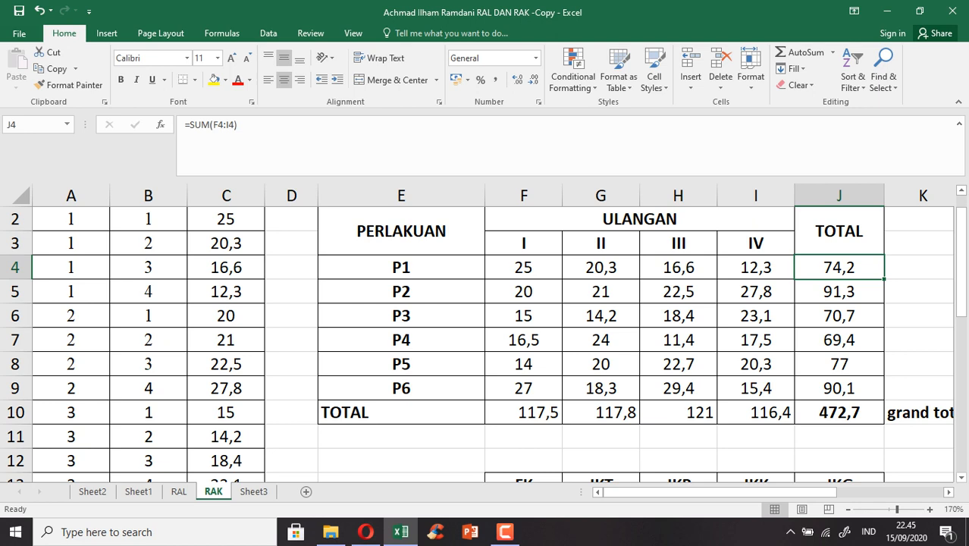
pyautogui.click(839, 413)
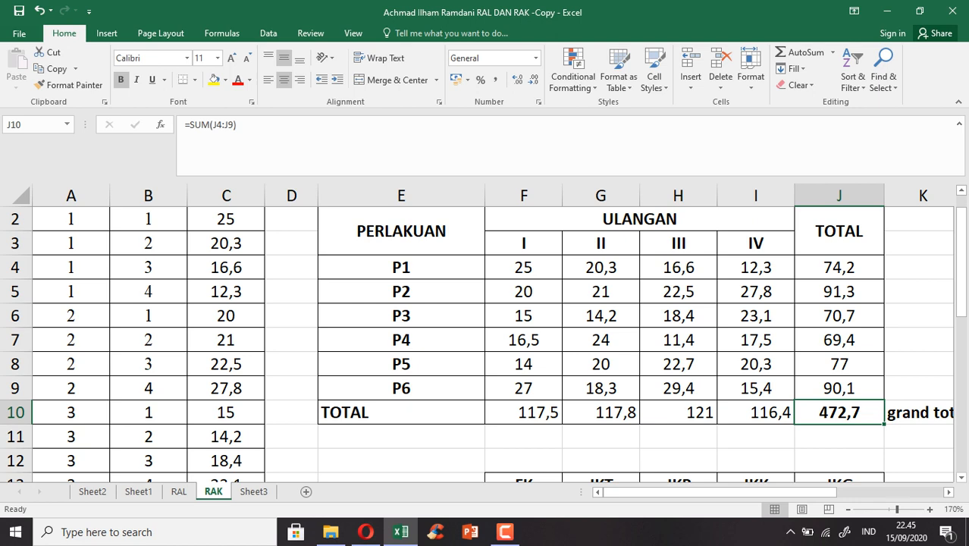
pyautogui.moveTo(813, 492); pyautogui.dragTo(838, 492)
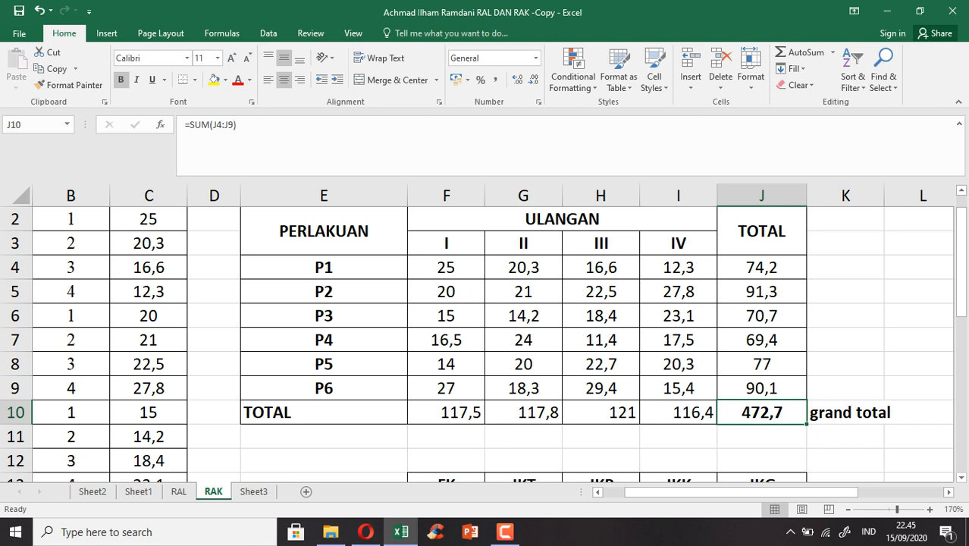
pyautogui.doubleClick(759, 268)
pyautogui.press('Return')
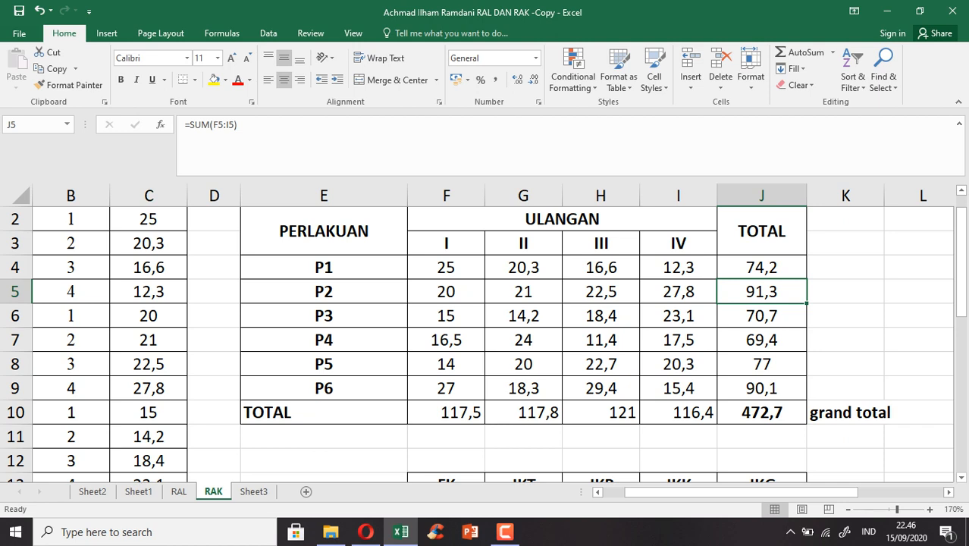
# Compare the FK, JKT, JKP and JKG columns of the sum-of-squares tables on the RAK and RAL sheets, including RAK's JKK
pyautogui.moveTo(961, 248); pyautogui.dragTo(962, 264)
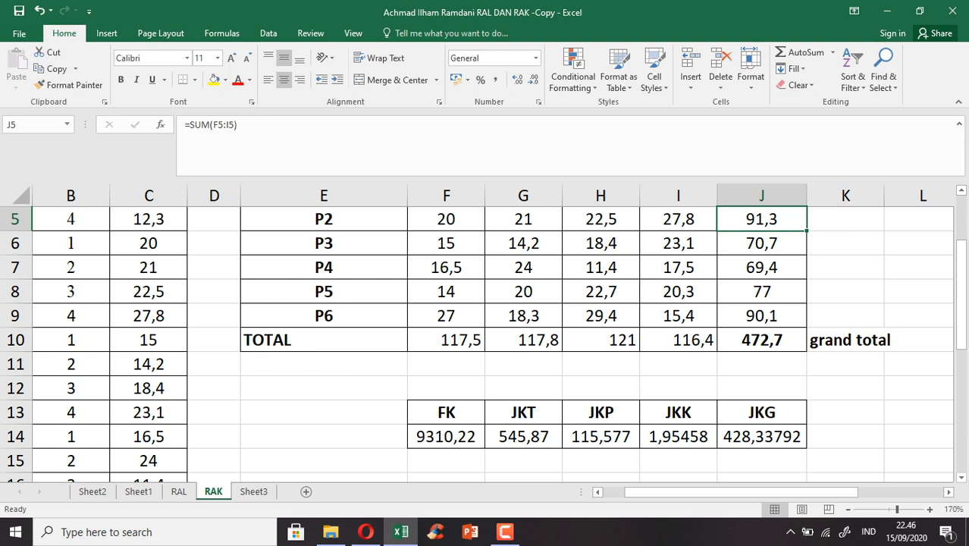
pyautogui.click(179, 492)
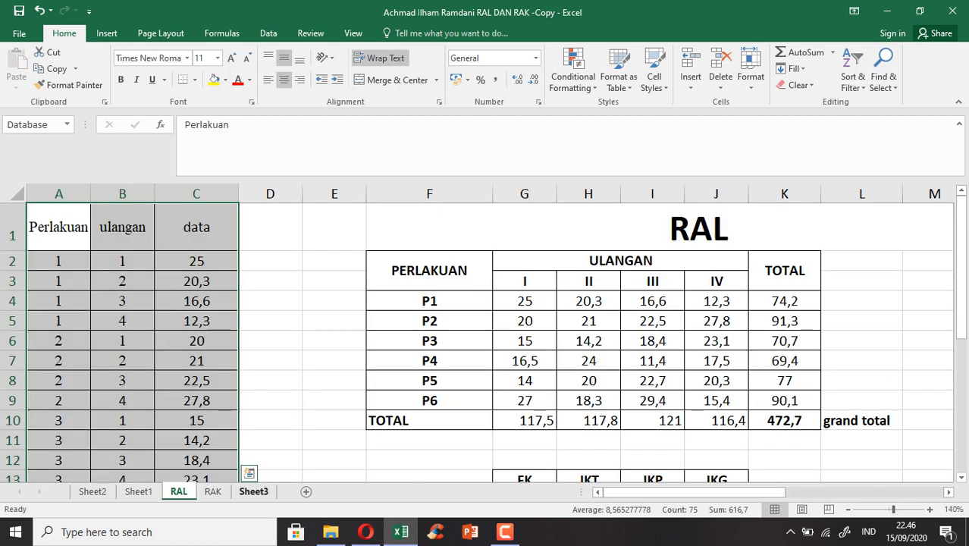
pyautogui.moveTo(962, 283); pyautogui.dragTo(961, 304)
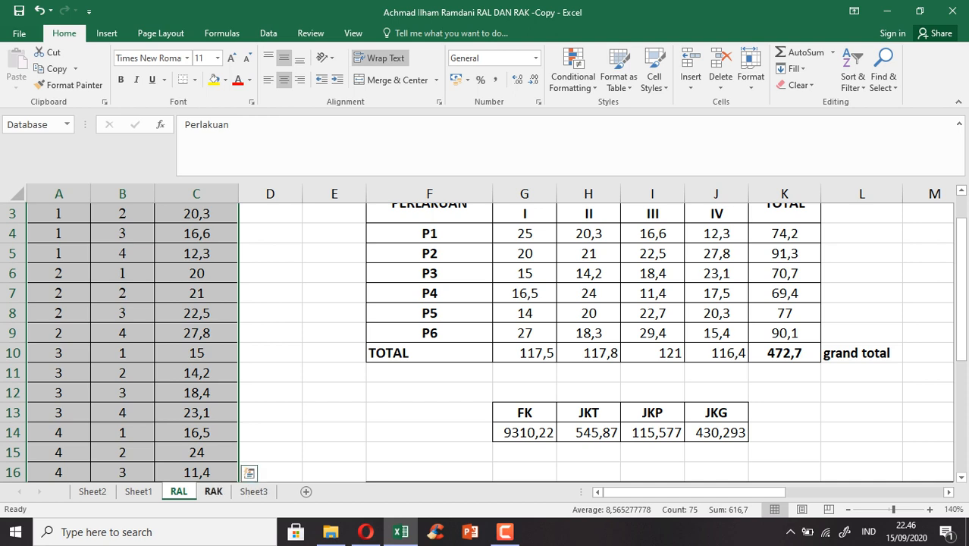
pyautogui.click(213, 492)
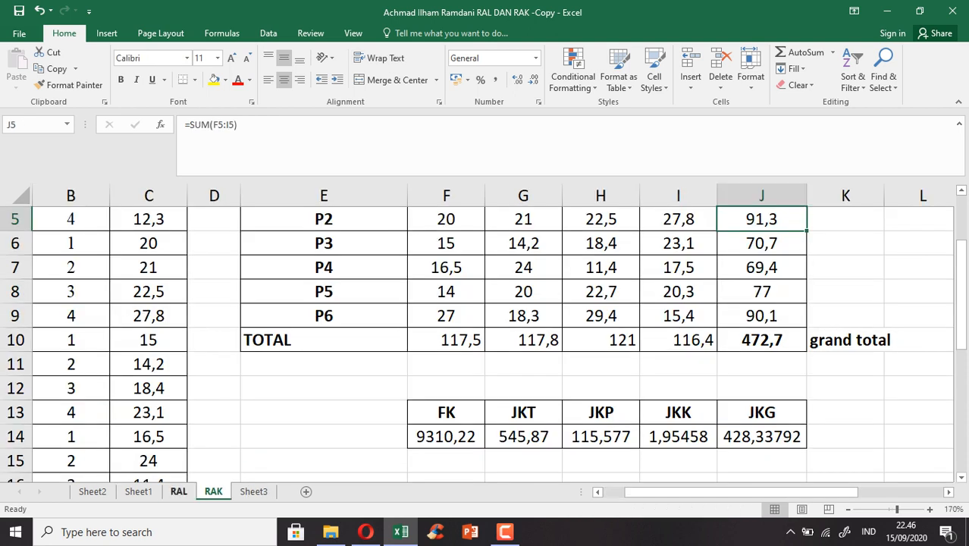
pyautogui.click(179, 491)
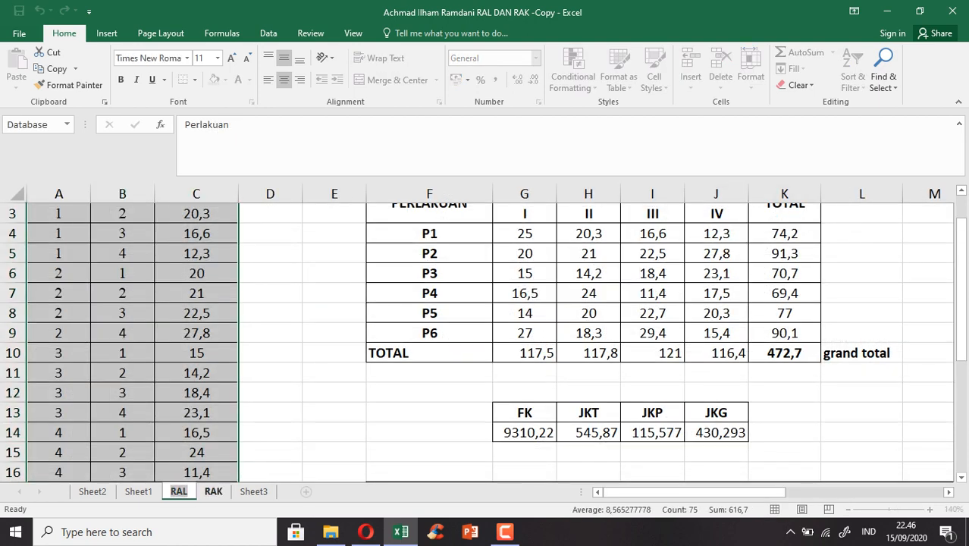
pyautogui.click(213, 491)
# Examine the FK formula in F14 and the JKT formula in G14 with its referenced data range F4:I9 on the RAK sheet
pyautogui.click(446, 437)
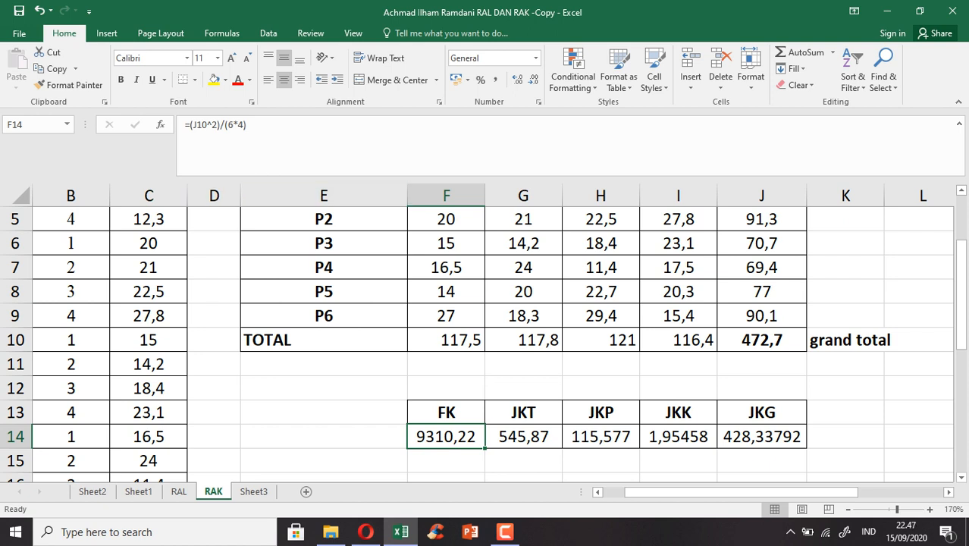
pyautogui.moveTo(961, 284)
pyautogui.mouseDown()
pyautogui.moveTo(962, 259)
pyautogui.moveTo(961, 276)
pyautogui.mouseUp()
pyautogui.click(524, 437)
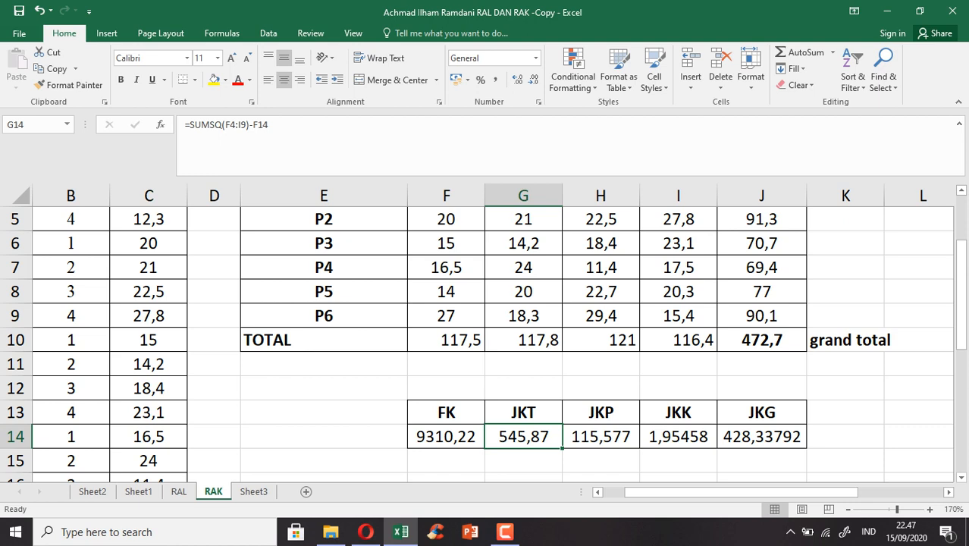
pyautogui.doubleClick(521, 437)
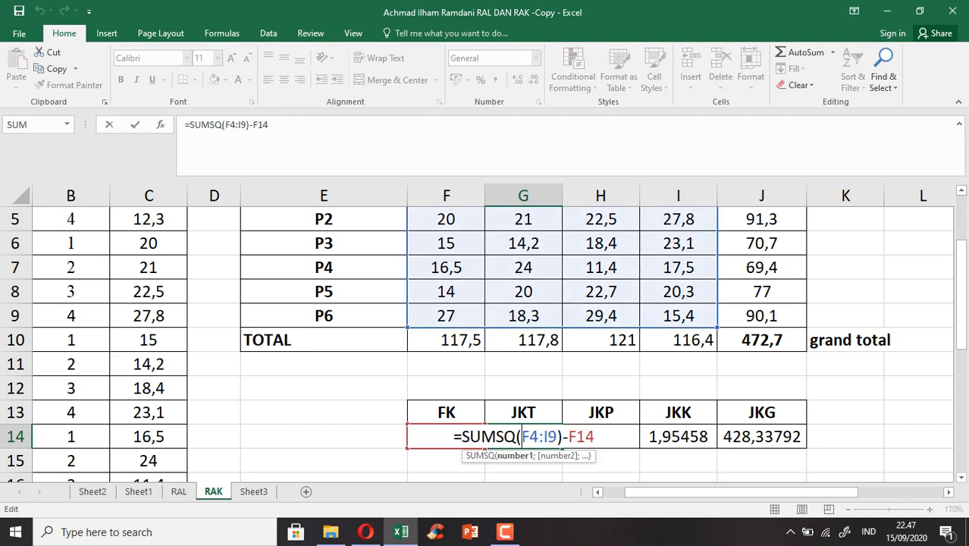
pyautogui.moveTo(962, 327); pyautogui.dragTo(962, 299)
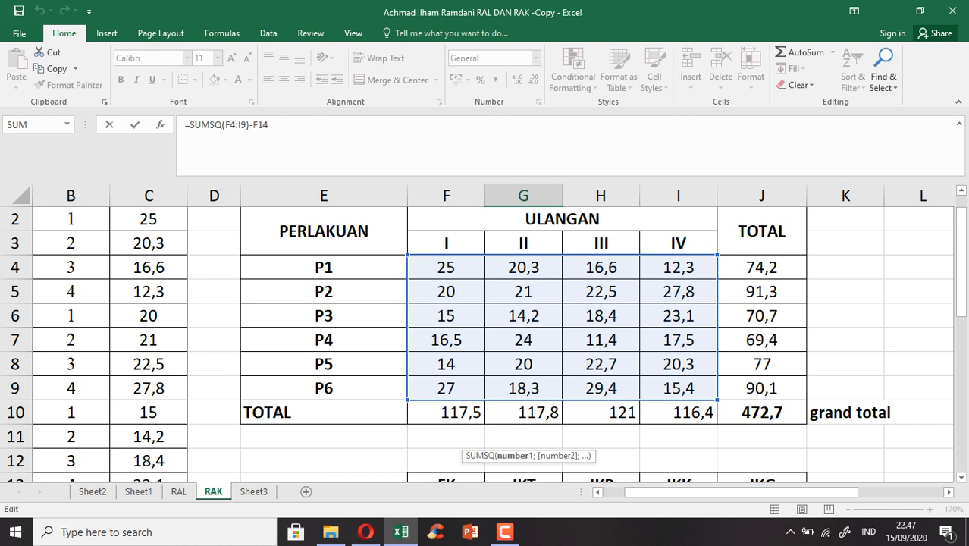
pyautogui.moveTo(961, 296); pyautogui.dragTo(961, 357)
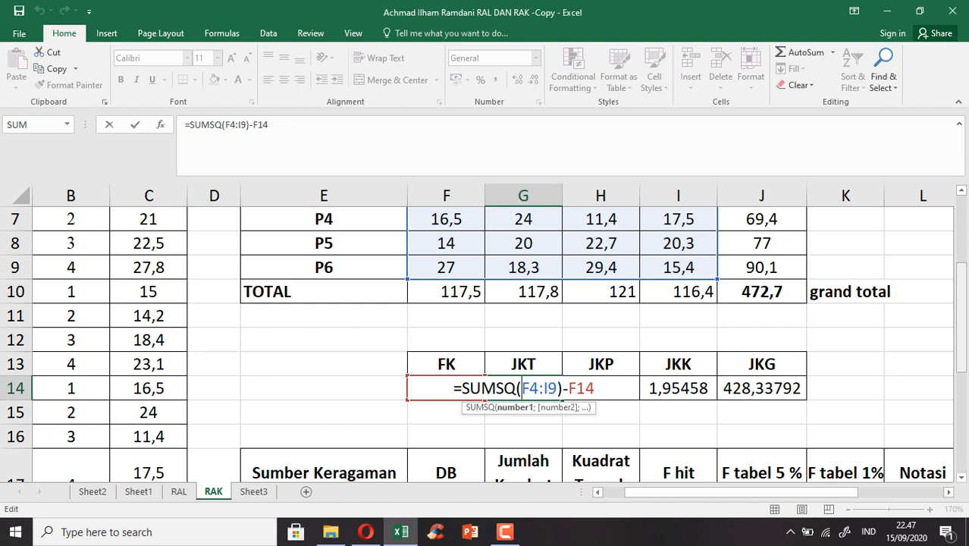
pyautogui.press('Return')
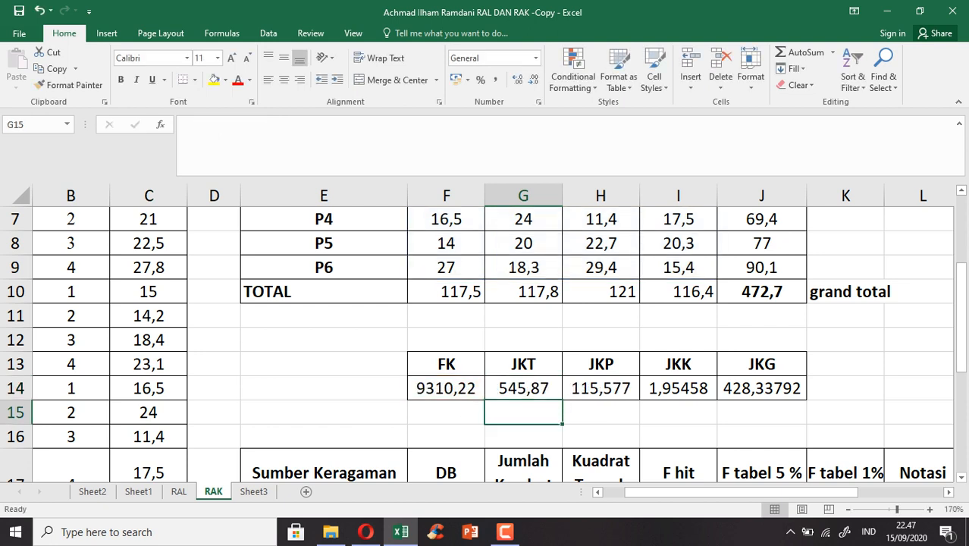
# Write out the sum of squares in cell K12 as the example expression =25^2+20,3^+16,6^2+.....+15.4^2
pyautogui.doubleClick(845, 340)
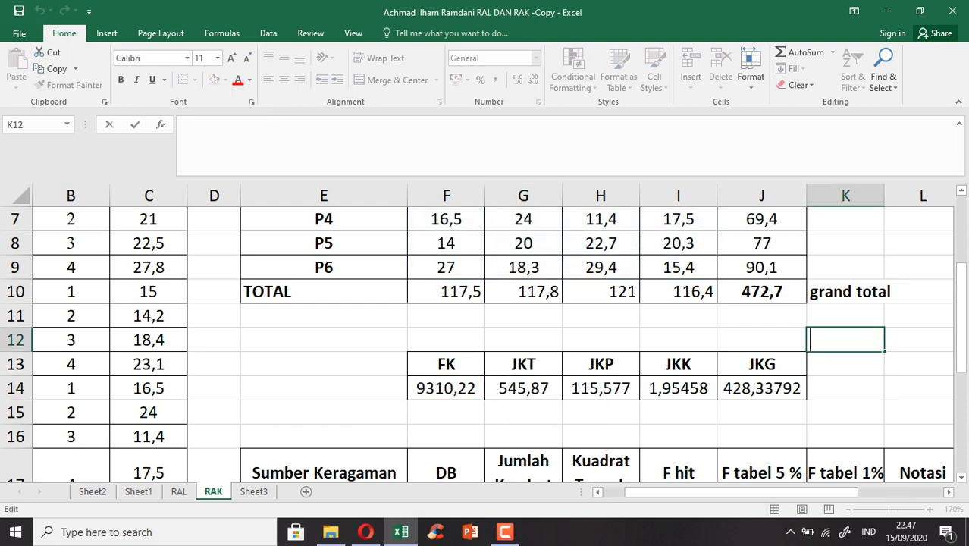
pyautogui.write('=')
pyautogui.moveTo(961, 327); pyautogui.dragTo(961, 281)
pyautogui.write('25')
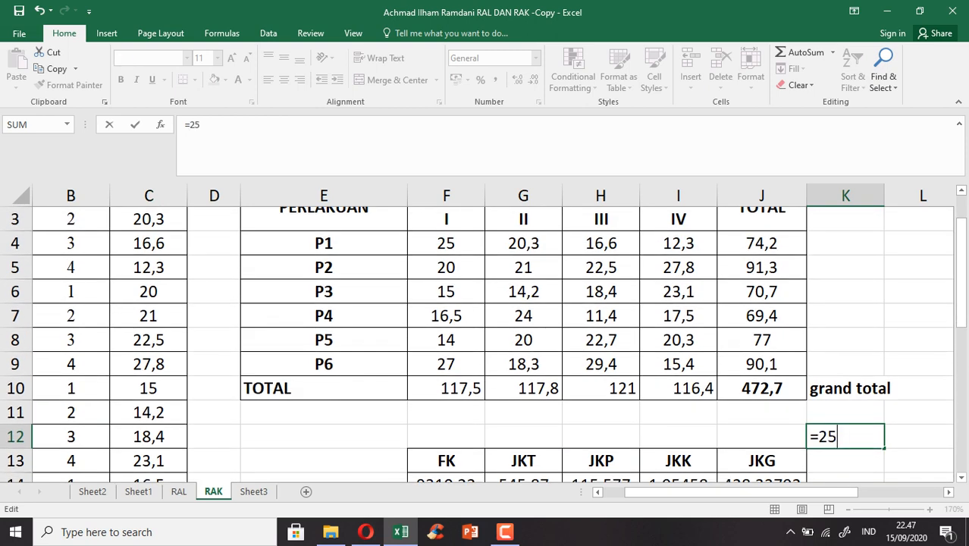
pyautogui.write('^2+20,3')
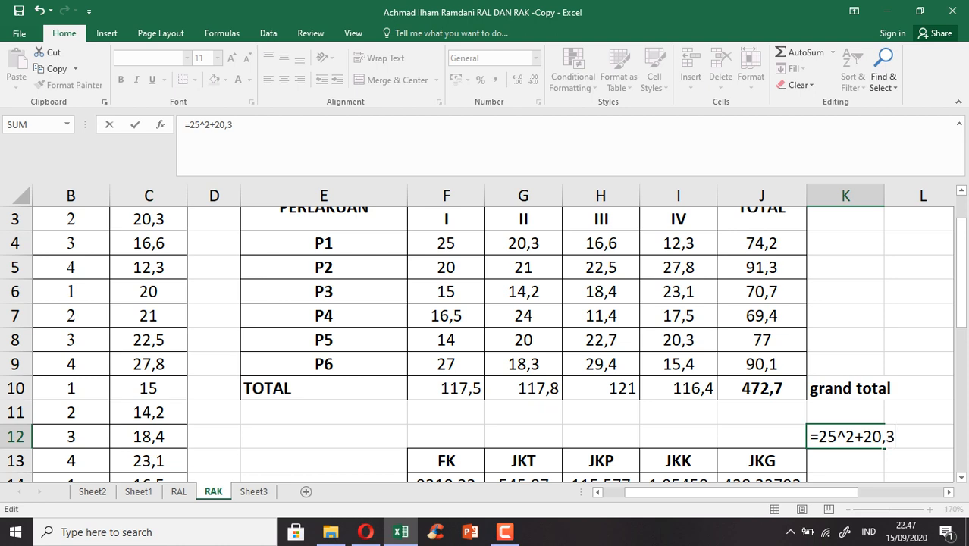
pyautogui.write('^+16,6')
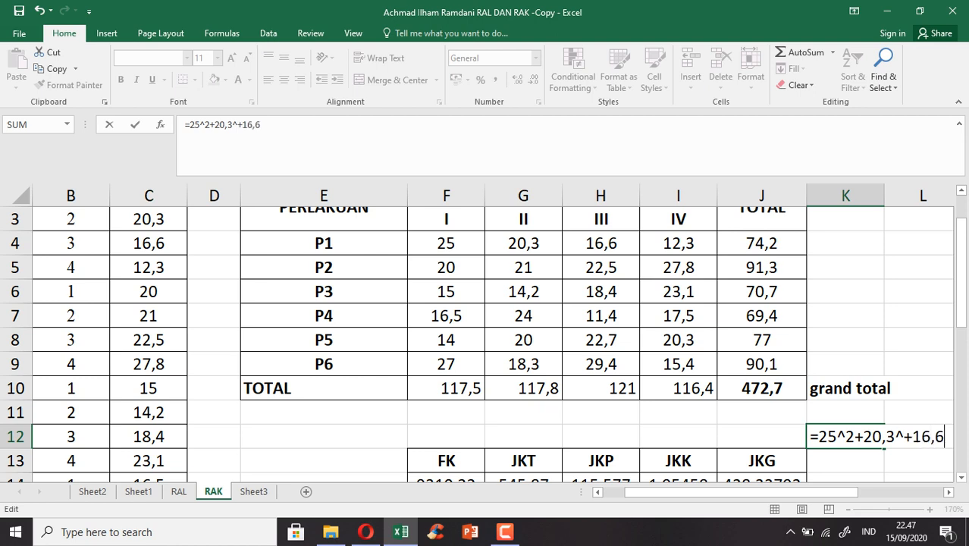
pyautogui.write('@')
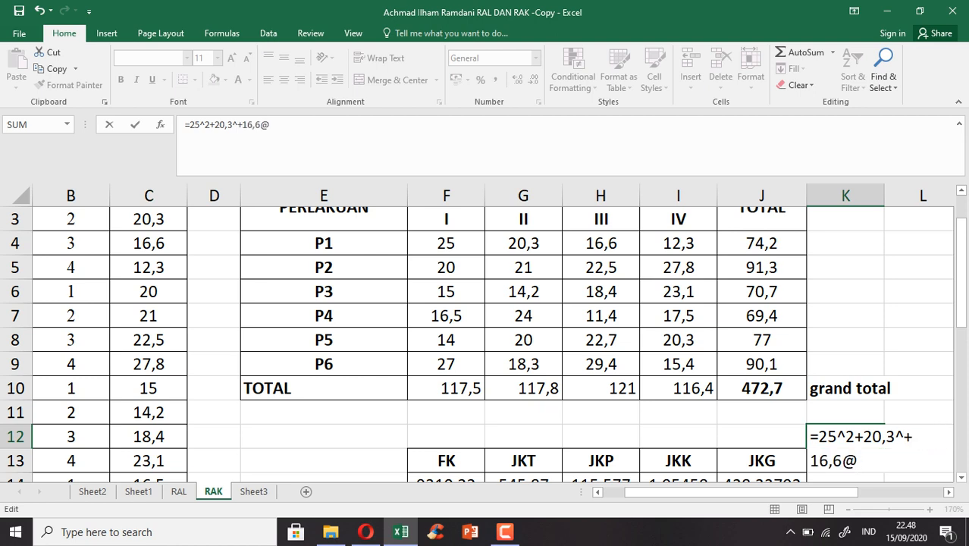
pyautogui.press('BackSpace')
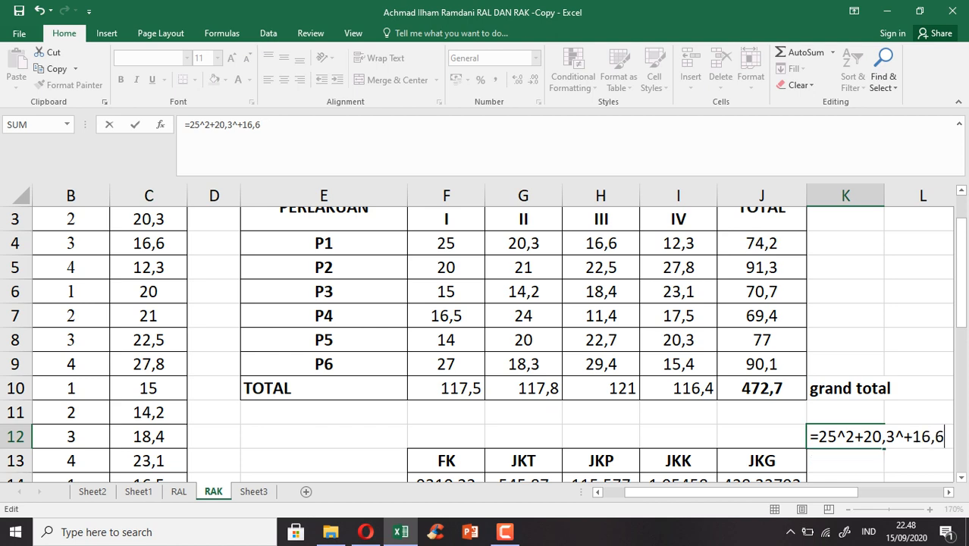
pyautogui.write('^2')
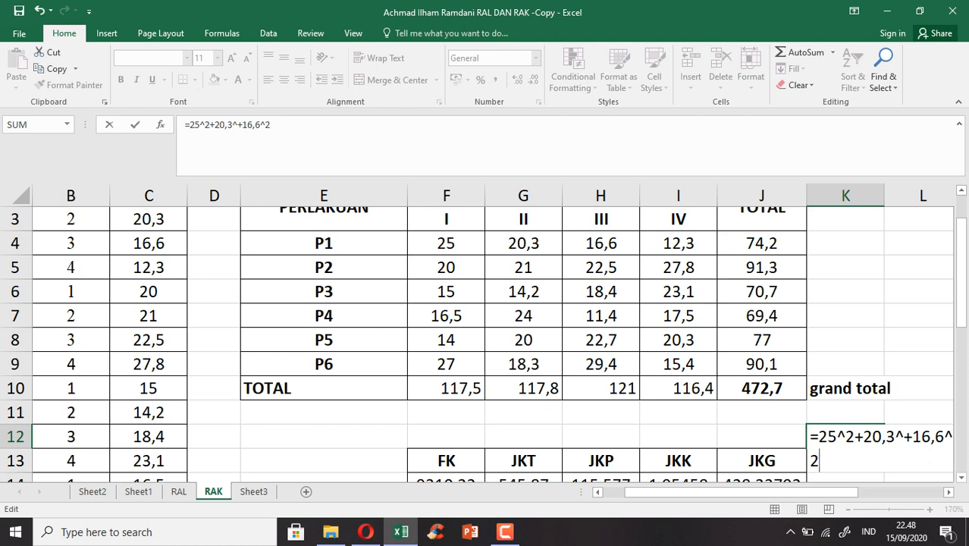
pyautogui.write('+.....+15.4')
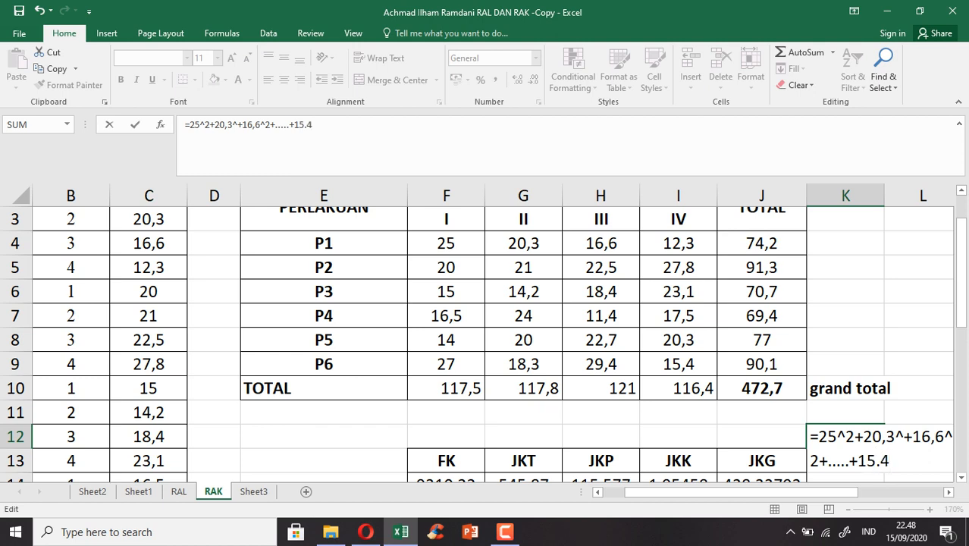
pyautogui.write('^2')
# Erase the written-out sum-of-squares expression from cell K12 and return to the JKT cell G14
pyautogui.press('BackSpace')
pyautogui.press('BackSpace')
pyautogui.press('BackSpace')
pyautogui.press('BackSpace')
pyautogui.press('BackSpace')
pyautogui.press('BackSpace')
pyautogui.press('BackSpace')
pyautogui.press('BackSpace')
pyautogui.press('BackSpace')
pyautogui.press('BackSpace')
pyautogui.press('BackSpace')
pyautogui.press('BackSpace')
pyautogui.press('BackSpace')
pyautogui.press('BackSpace')
pyautogui.press('BackSpace')
pyautogui.press('BackSpace')
pyautogui.press('BackSpace')
pyautogui.press('BackSpace')
pyautogui.press('BackSpace')
pyautogui.press('BackSpace')
pyautogui.press('BackSpace')
pyautogui.press('BackSpace')
pyautogui.press('BackSpace')
pyautogui.press('BackSpace')
pyautogui.press('BackSpace')
pyautogui.press('BackSpace')
pyautogui.press('BackSpace')
pyautogui.press('BackSpace')
pyautogui.press('BackSpace')
pyautogui.press('BackSpace')
pyautogui.press('BackSpace')
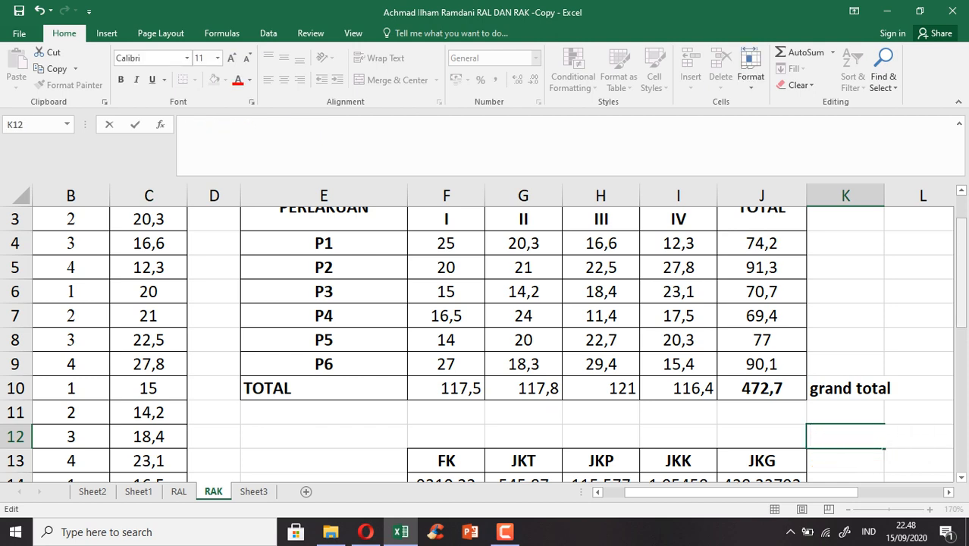
pyautogui.moveTo(961, 258); pyautogui.dragTo(962, 282)
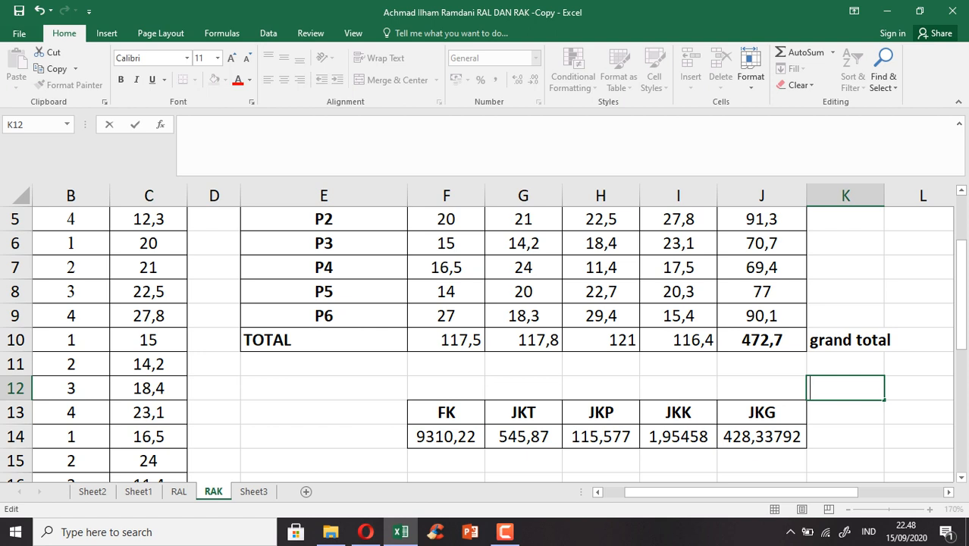
pyautogui.click(523, 437)
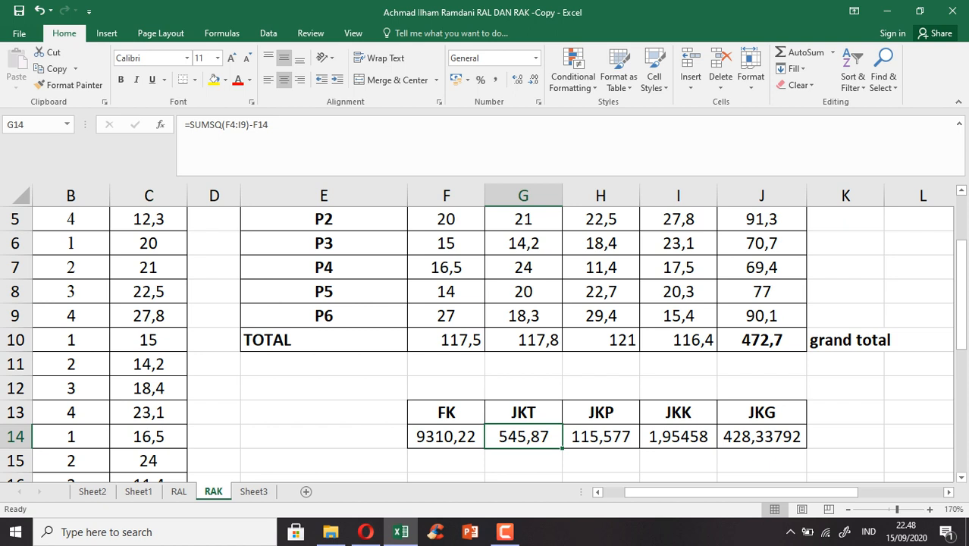
# Examine the JKP formula in H14 and its referenced treatment totals J4:J9 in the TOTAL column
pyautogui.moveTo(962, 310); pyautogui.dragTo(962, 299)
pyautogui.click(601, 461)
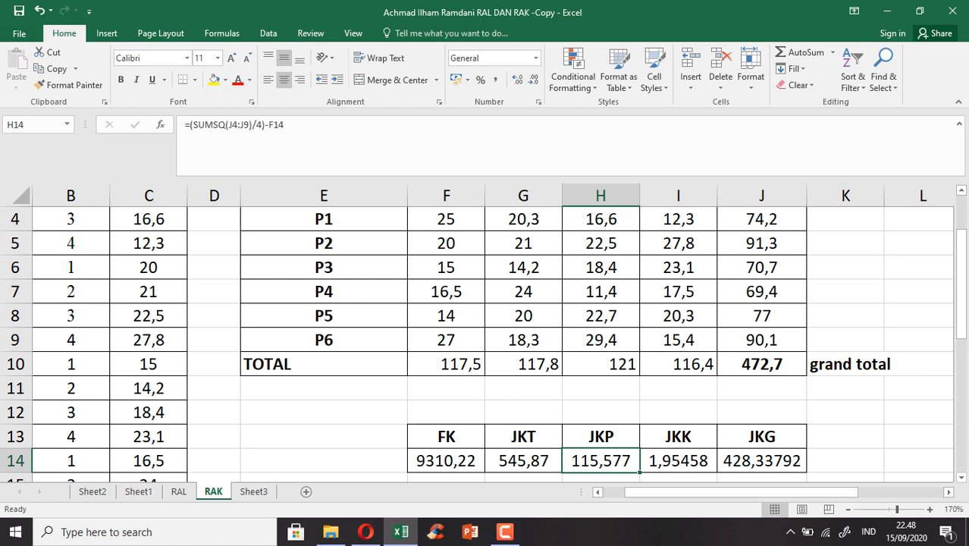
pyautogui.moveTo(961, 290); pyautogui.dragTo(962, 253)
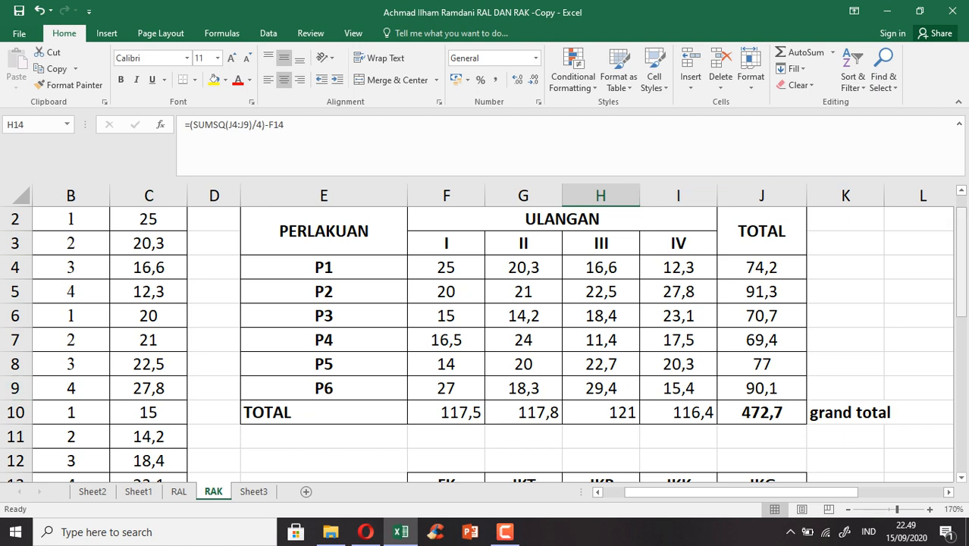
pyautogui.moveTo(960, 261); pyautogui.dragTo(960, 281)
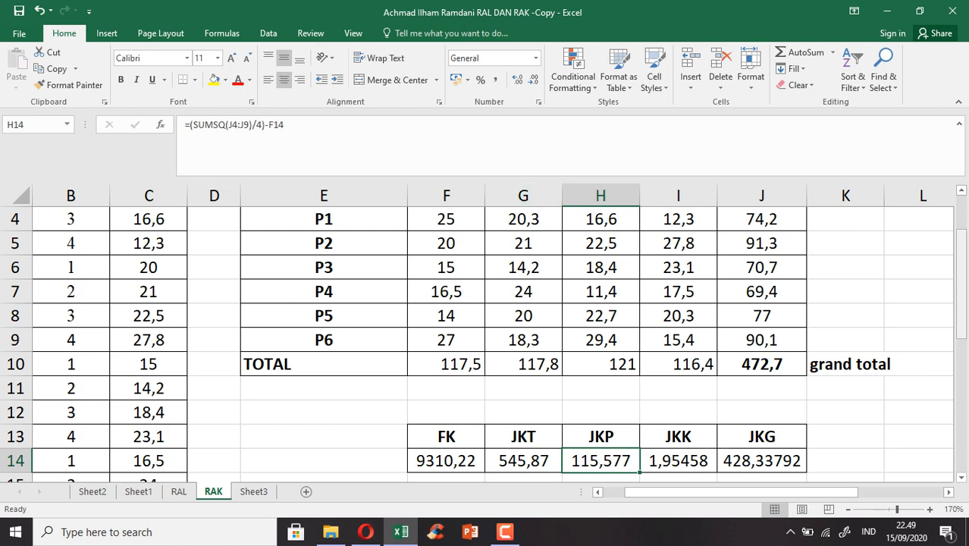
pyautogui.moveTo(961, 281); pyautogui.dragTo(961, 261)
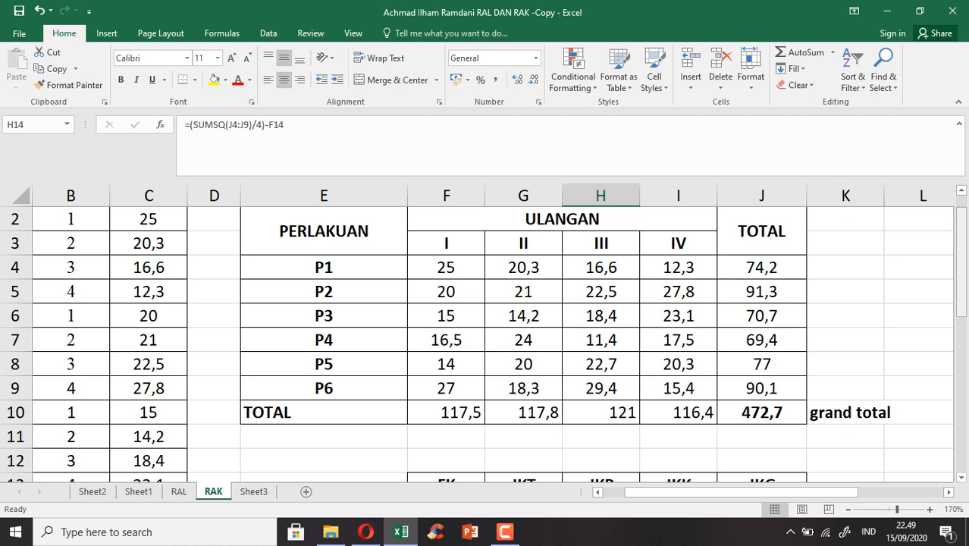
pyautogui.moveTo(960, 262); pyautogui.dragTo(960, 285)
pyautogui.doubleClick(596, 460)
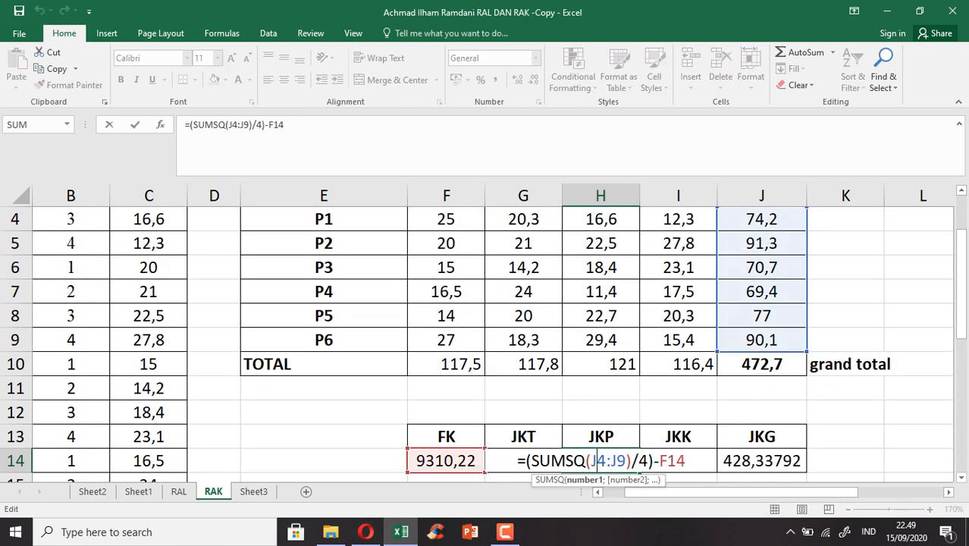
pyautogui.moveTo(961, 294); pyautogui.dragTo(961, 292)
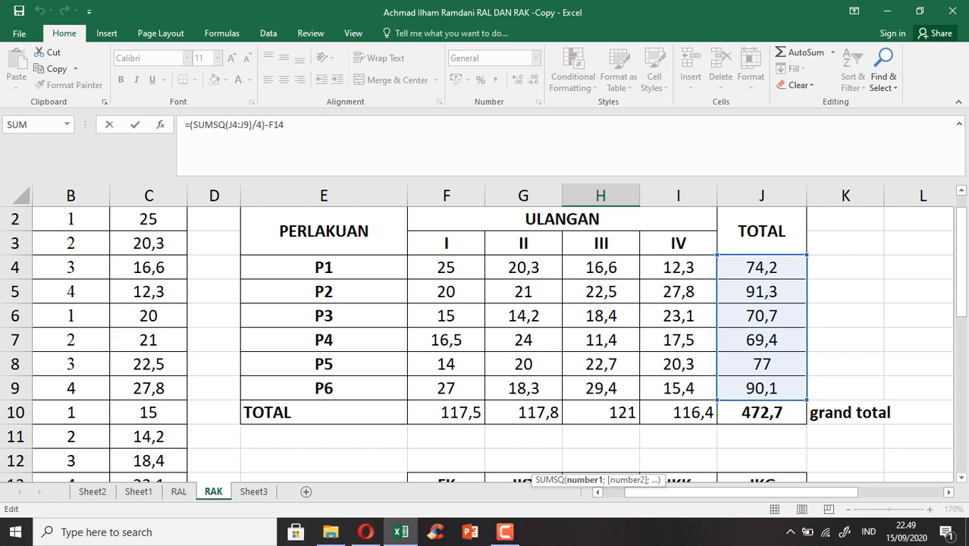
pyautogui.moveTo(961, 292); pyautogui.dragTo(961, 316)
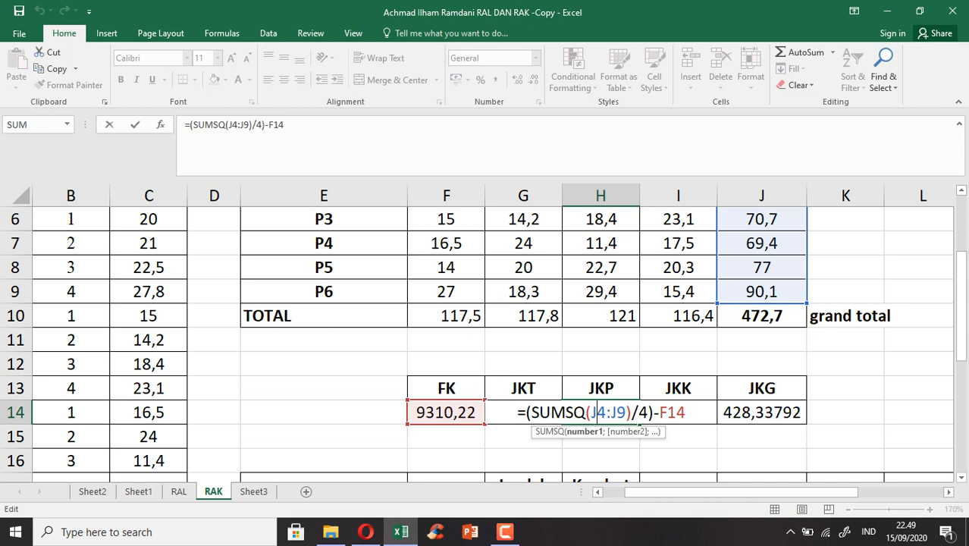
pyautogui.press('Return')
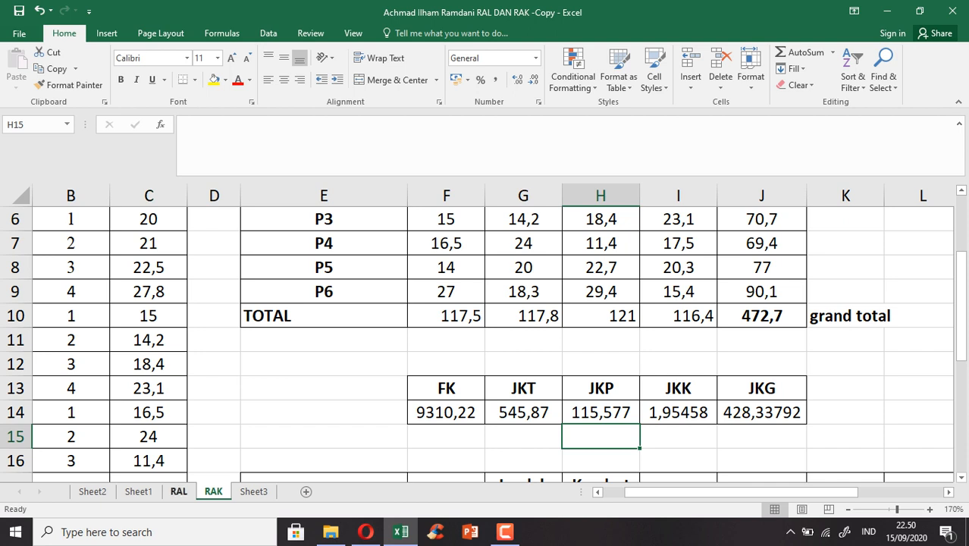
# Compare the FK, JKT, JKP and JKG block on the RAL sheet with the corresponding block on the RAK sheet
pyautogui.click(179, 492)
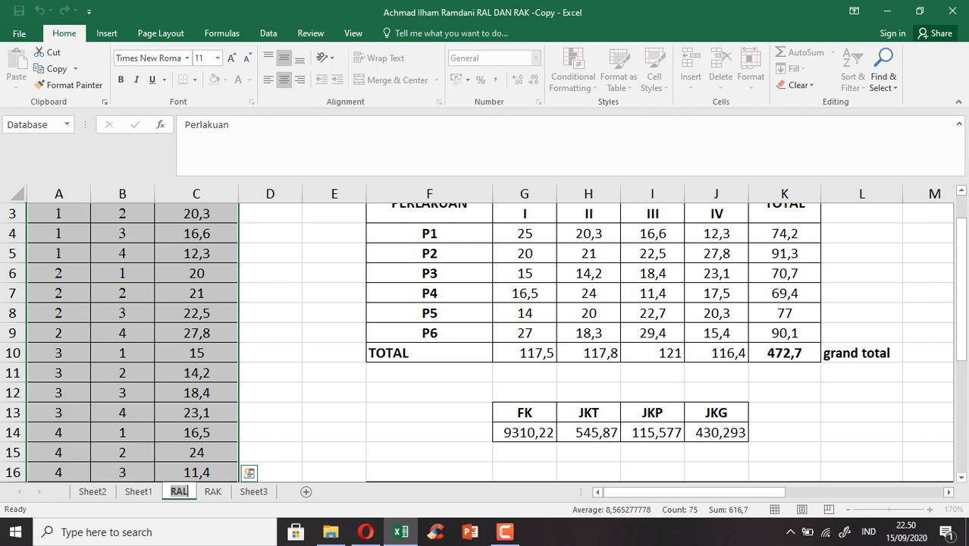
pyautogui.click(213, 492)
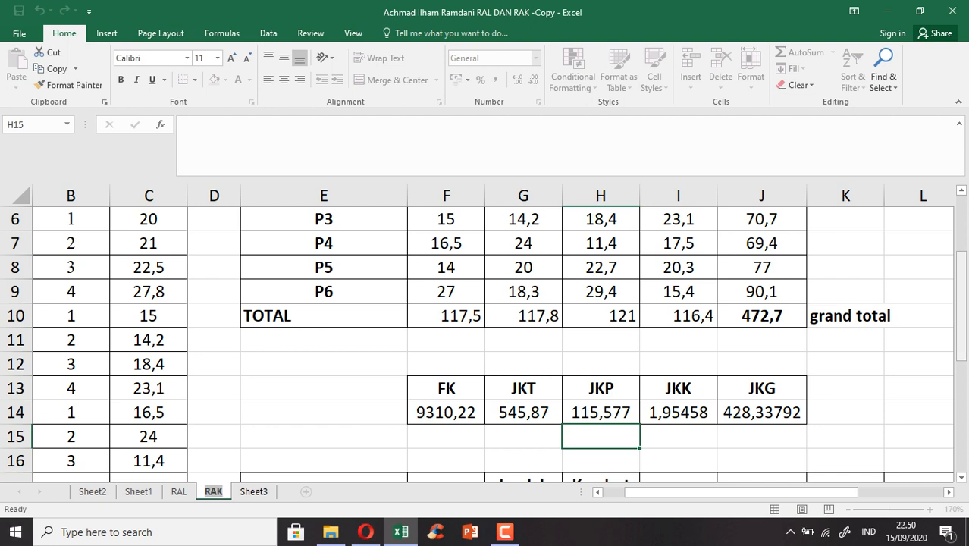
pyautogui.moveTo(961, 301); pyautogui.dragTo(961, 313)
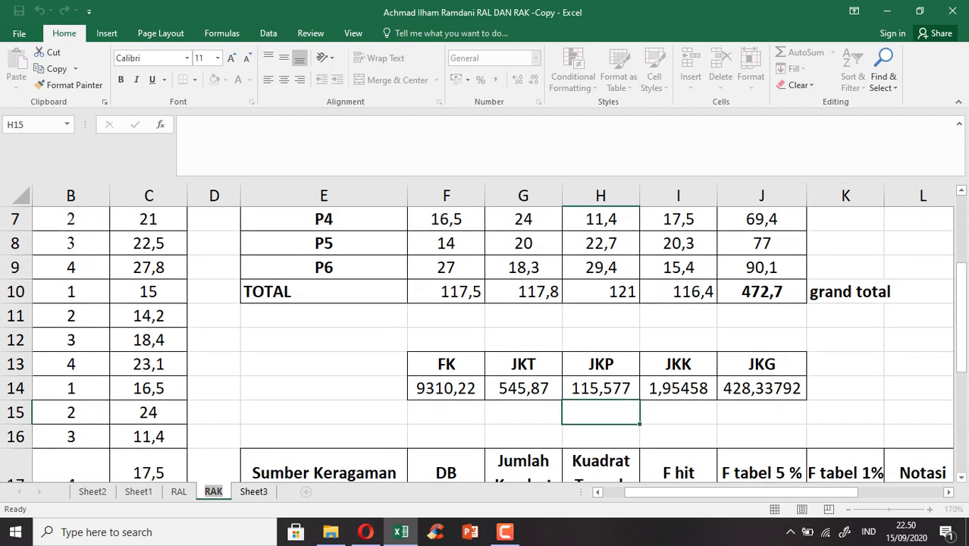
# Examine the JKK formula in I14 with its referenced totals F10:I10, and the JKG formula in J14
pyautogui.click(678, 388)
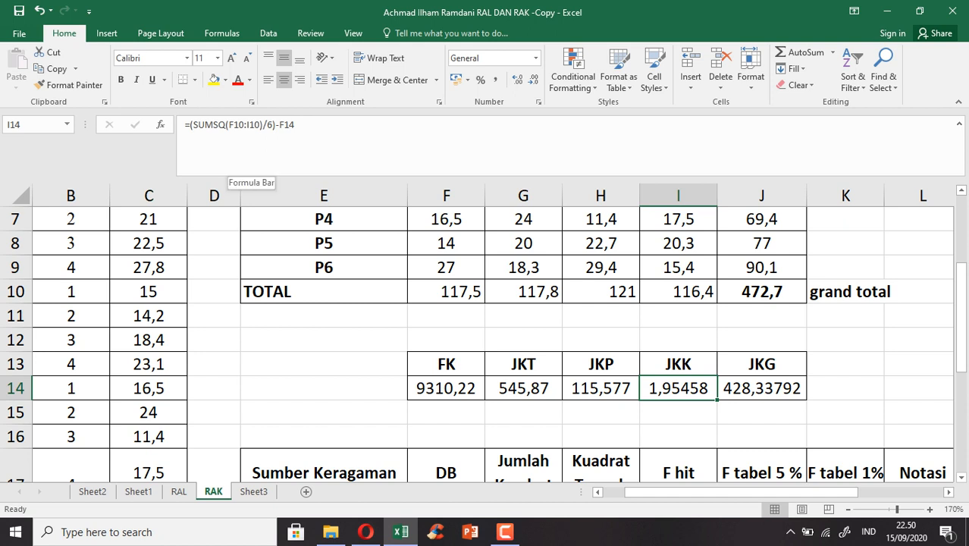
pyautogui.doubleClick(673, 388)
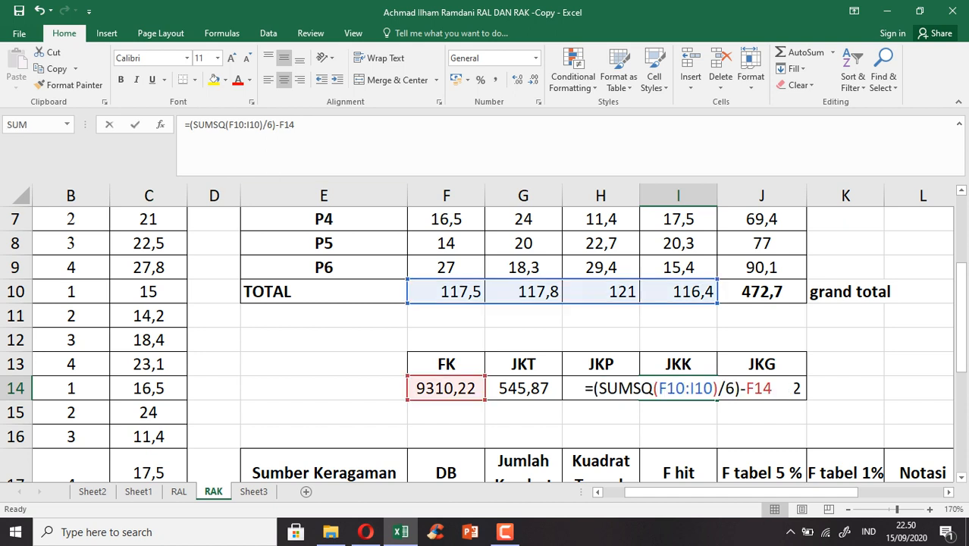
pyautogui.doubleClick(672, 388)
pyautogui.moveTo(961, 294); pyautogui.dragTo(962, 220)
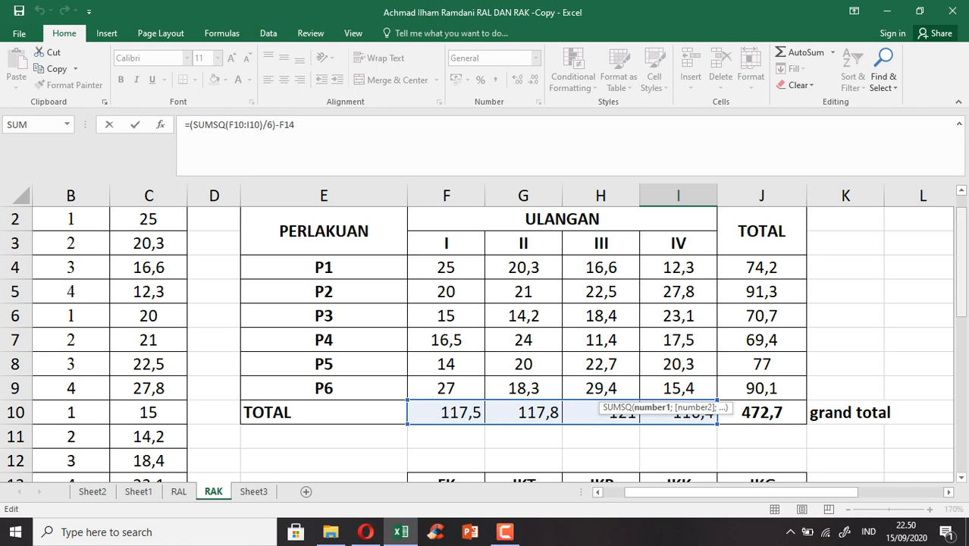
pyautogui.moveTo(961, 303); pyautogui.dragTo(961, 324)
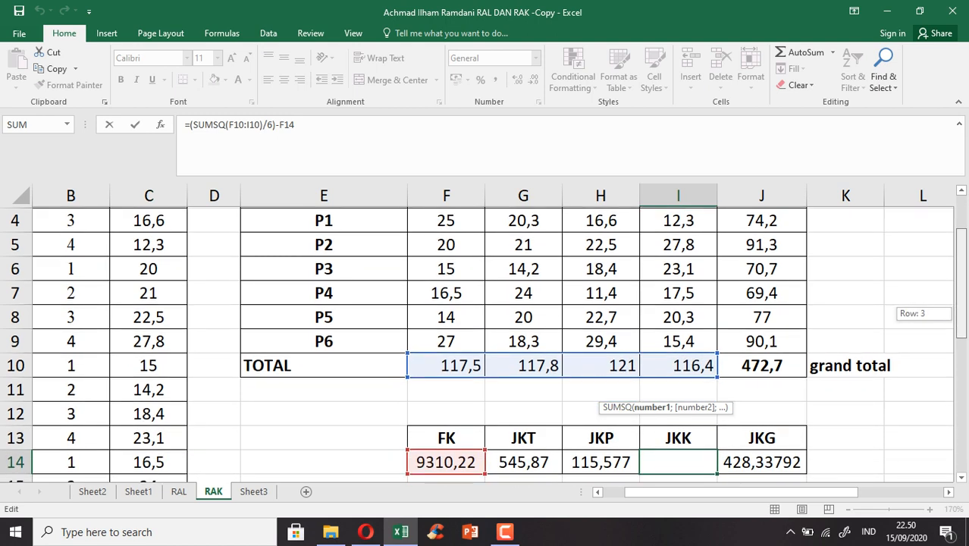
pyautogui.scroll(1, 493, 345)
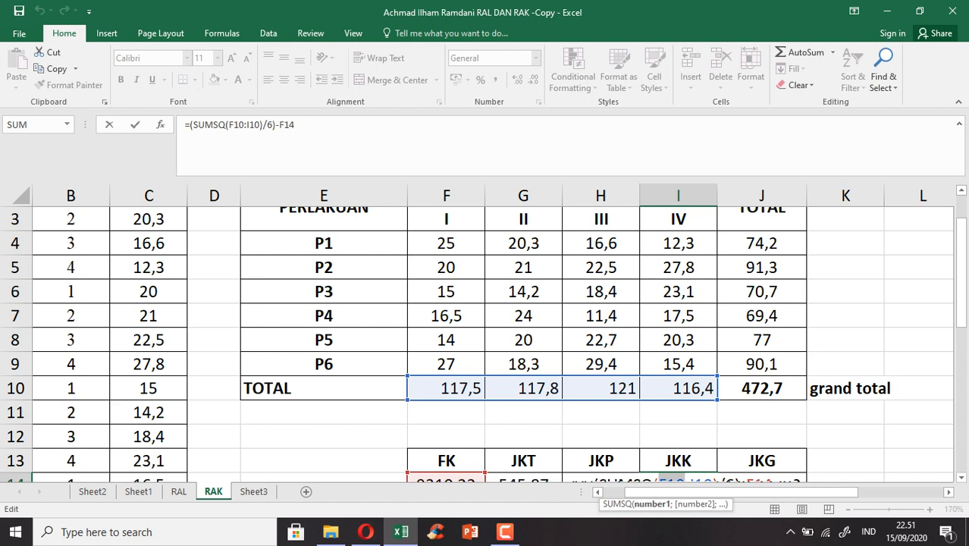
pyautogui.scroll(-1, 493, 345)
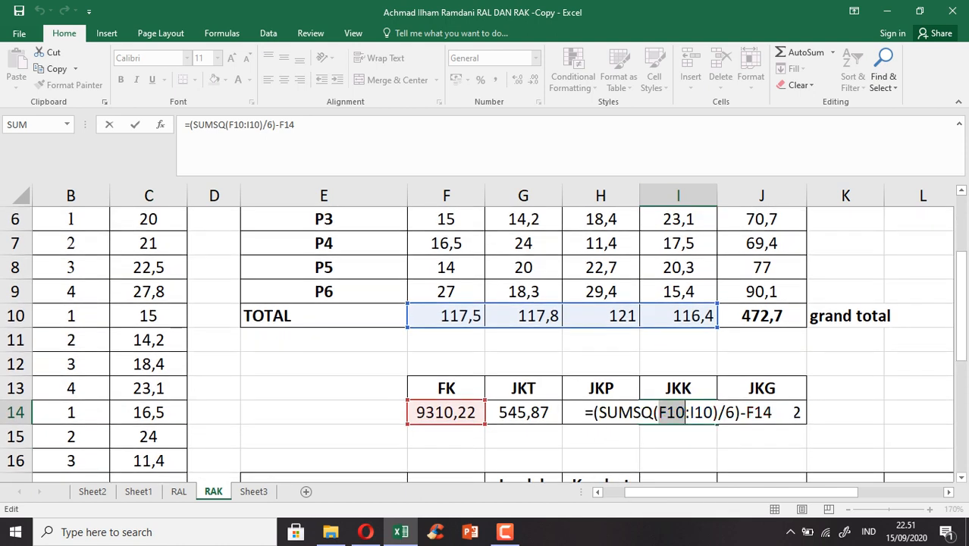
pyautogui.press('Return')
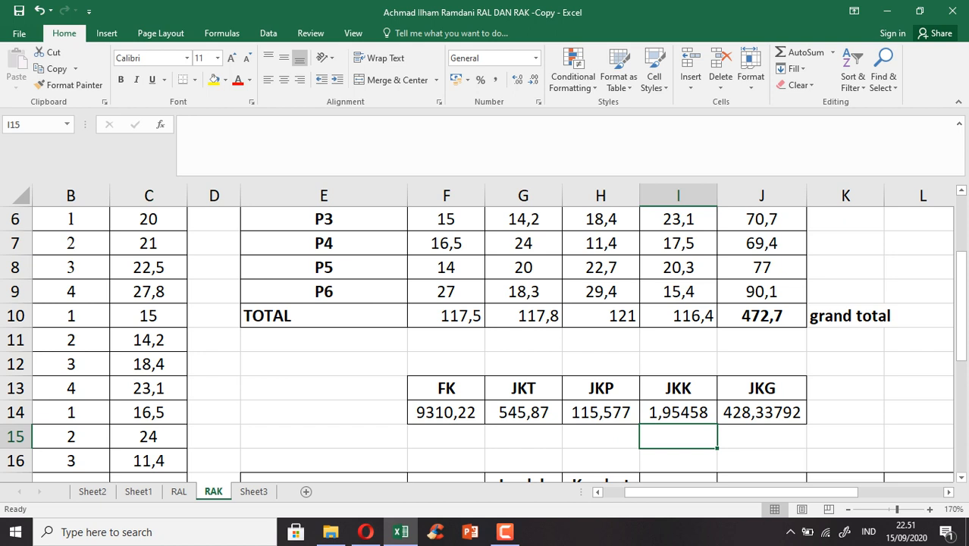
pyautogui.doubleClick(767, 412)
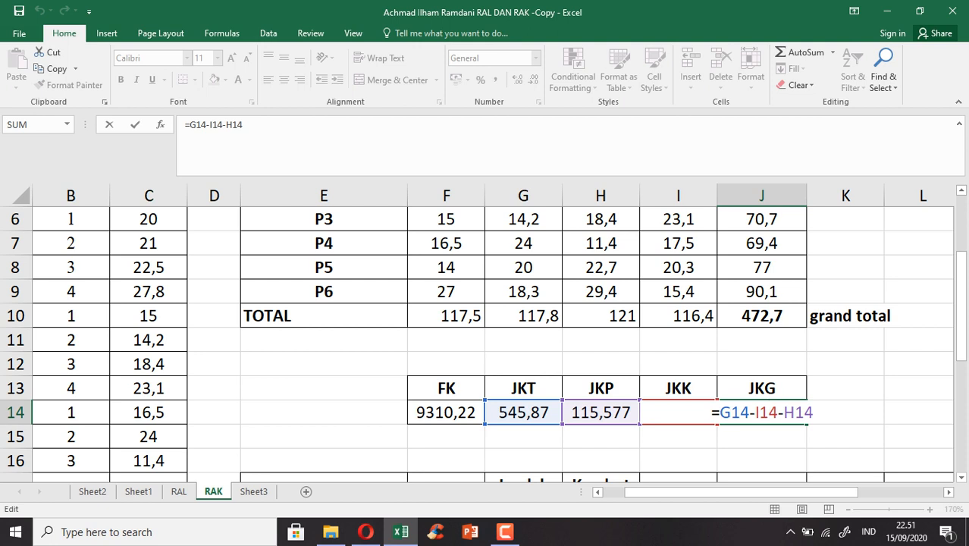
pyautogui.press('Return')
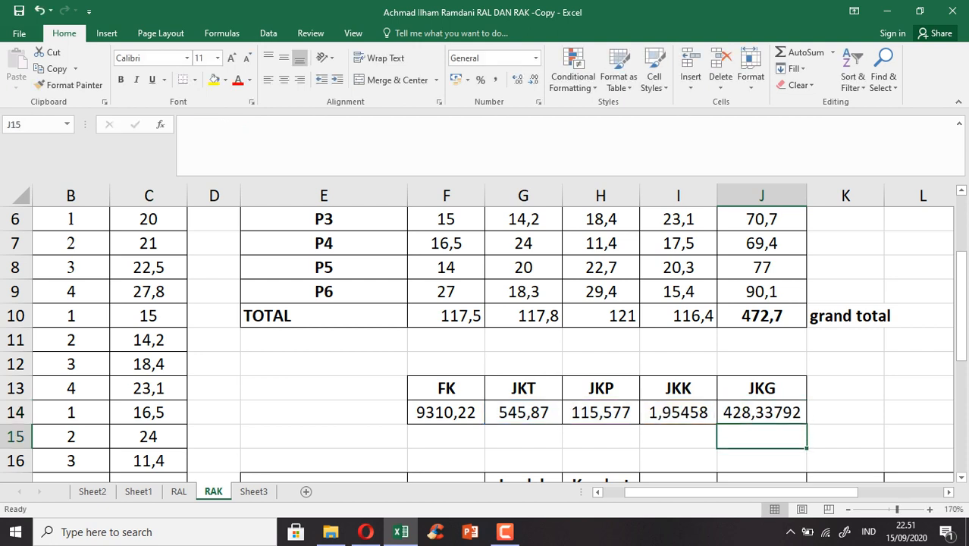
# Examine the DB formulas for Kelompok, Perlakuan, Galat and Total in cells F18 to F21
pyautogui.moveTo(961, 319); pyautogui.dragTo(961, 396)
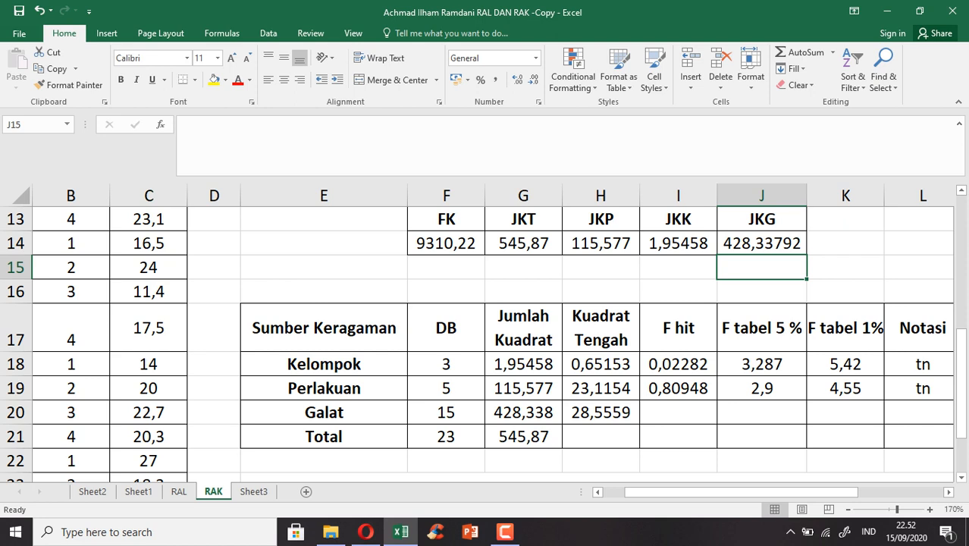
pyautogui.click(446, 364)
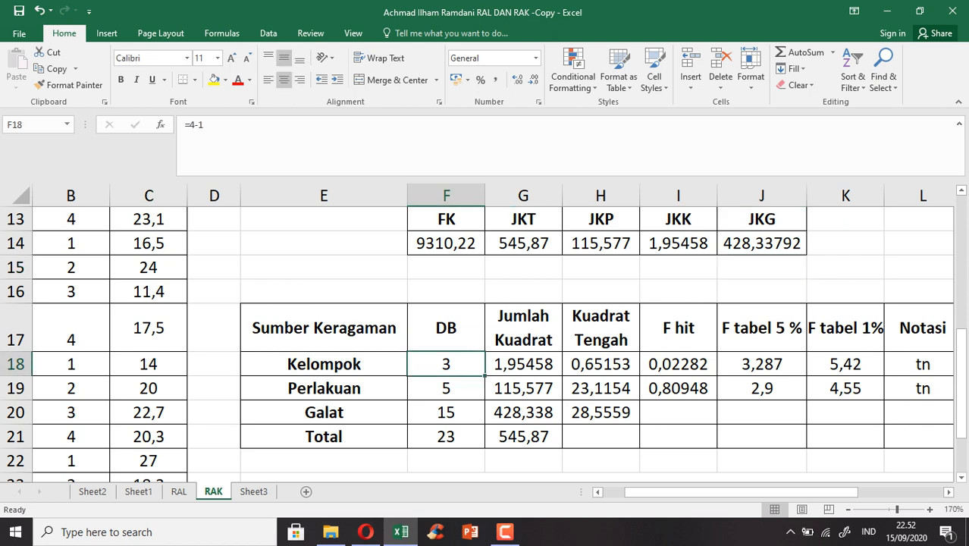
pyautogui.moveTo(961, 357)
pyautogui.mouseDown()
pyautogui.moveTo(961, 293)
pyautogui.moveTo(961, 346)
pyautogui.mouseUp()
pyautogui.click(446, 389)
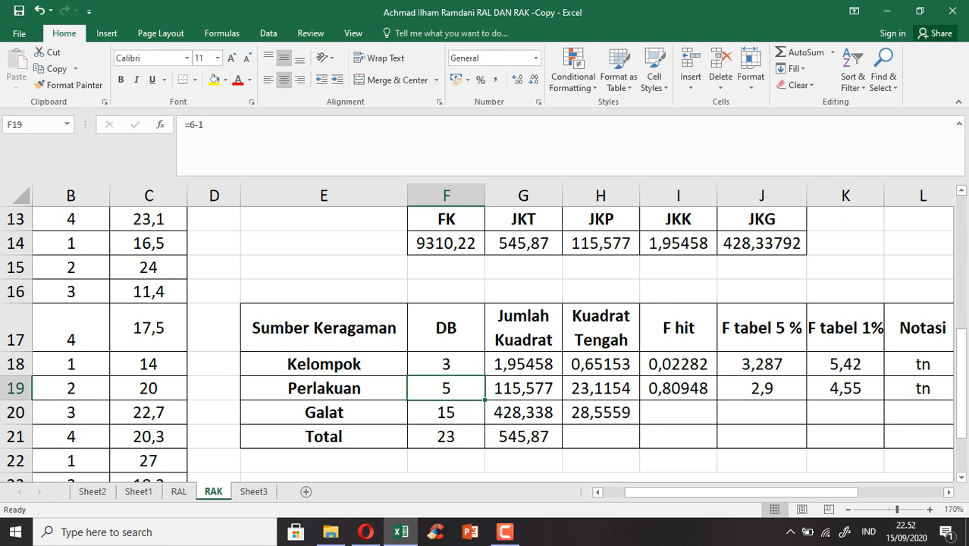
pyautogui.click(446, 413)
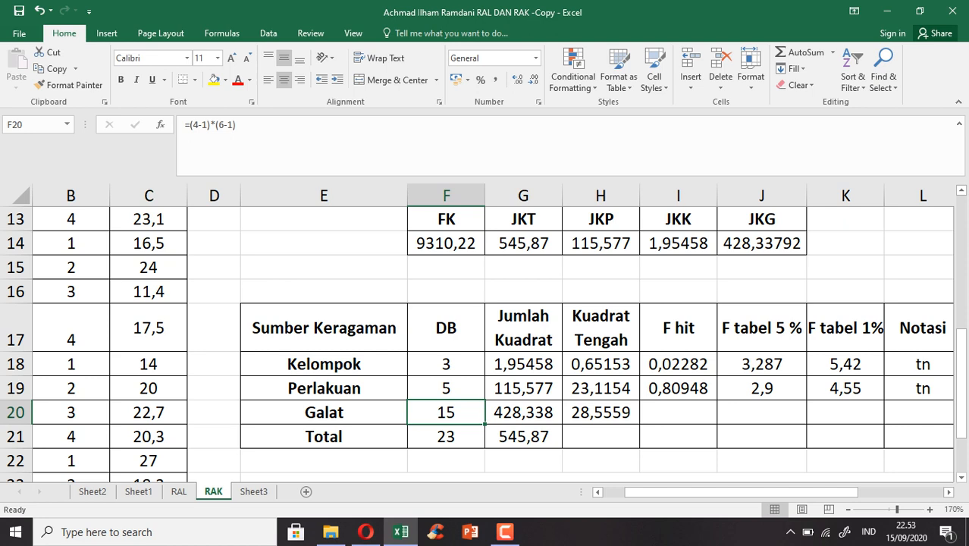
pyautogui.click(446, 437)
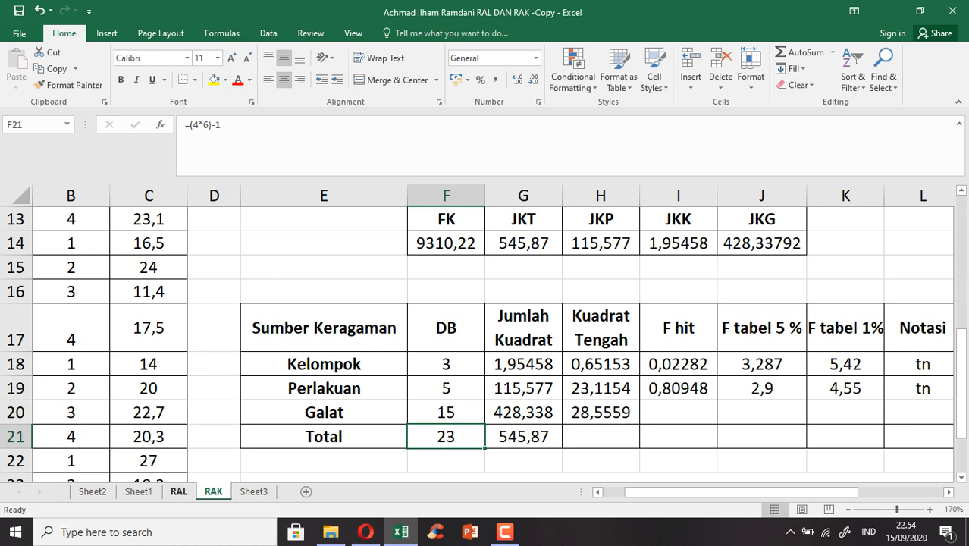
# Compare the variance analysis table on the RAL sheet with the one on the RAK sheet
pyautogui.click(179, 492)
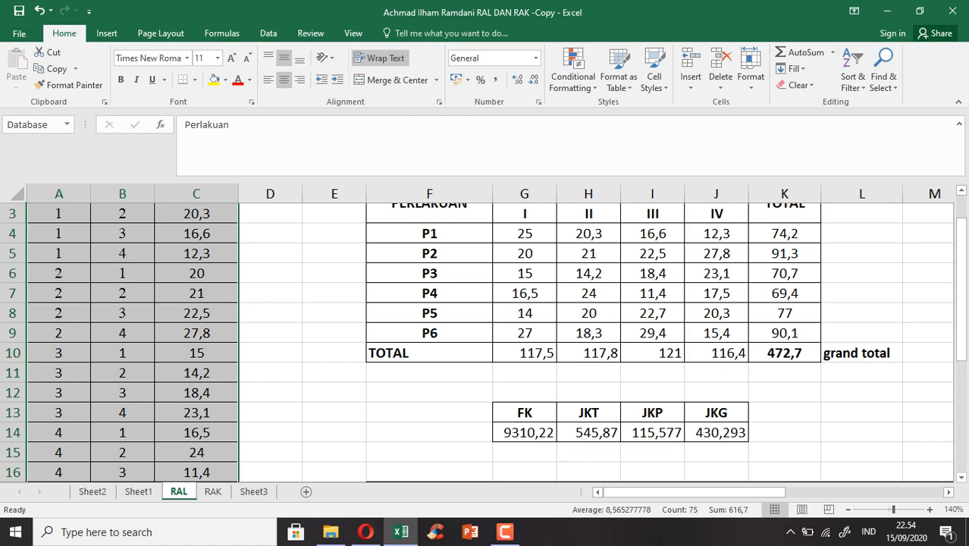
pyautogui.moveTo(961, 262); pyautogui.dragTo(961, 338)
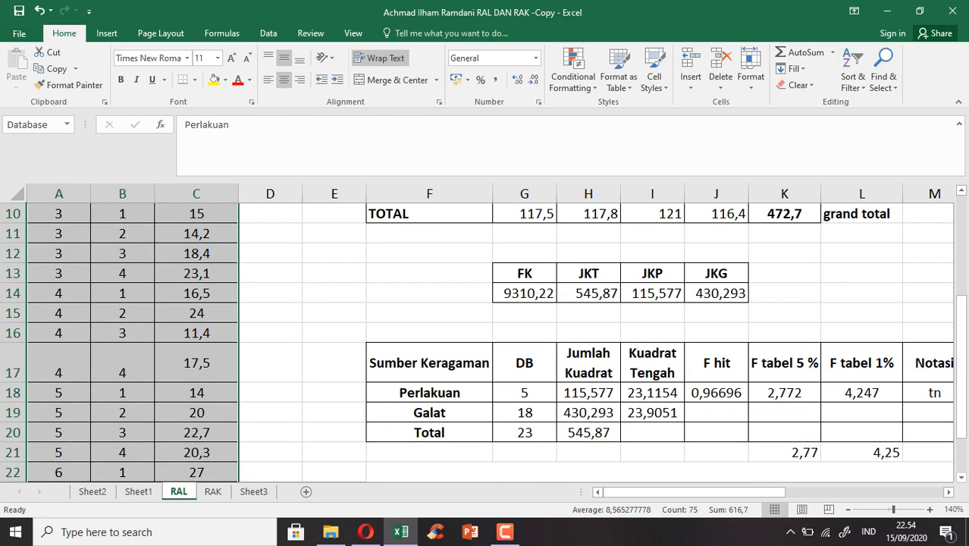
pyautogui.click(213, 492)
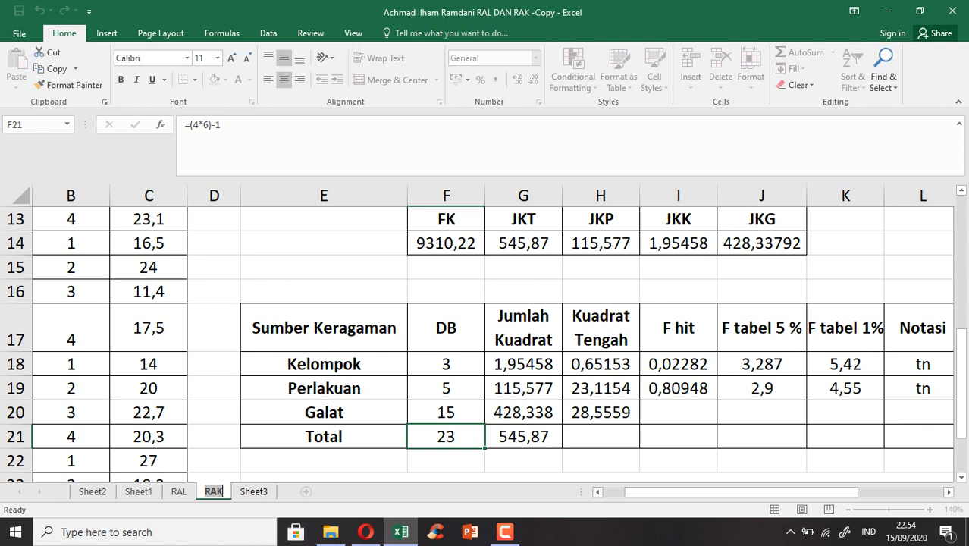
pyautogui.press('Escape')
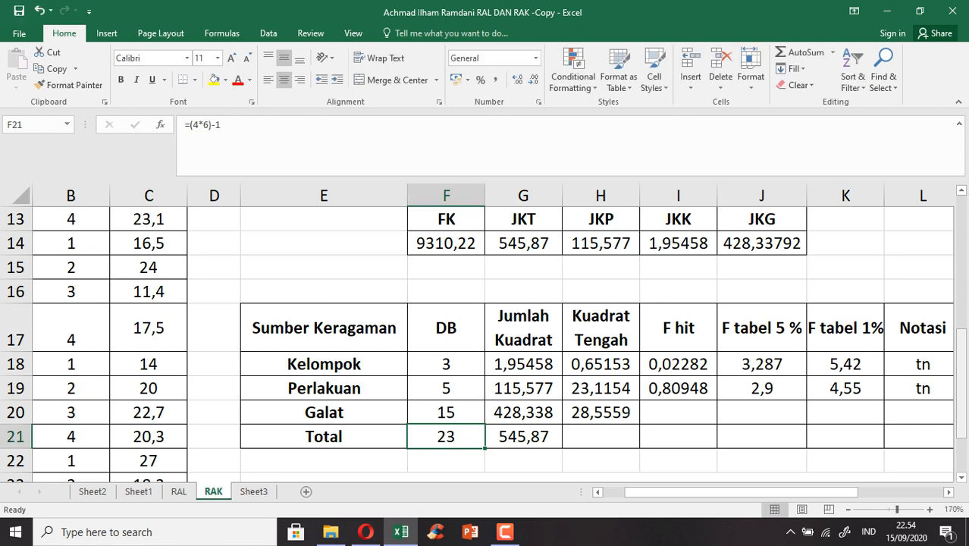
pyautogui.moveTo(961, 359)
pyautogui.mouseDown()
pyautogui.moveTo(961, 340)
pyautogui.moveTo(961, 348)
pyautogui.mouseUp()
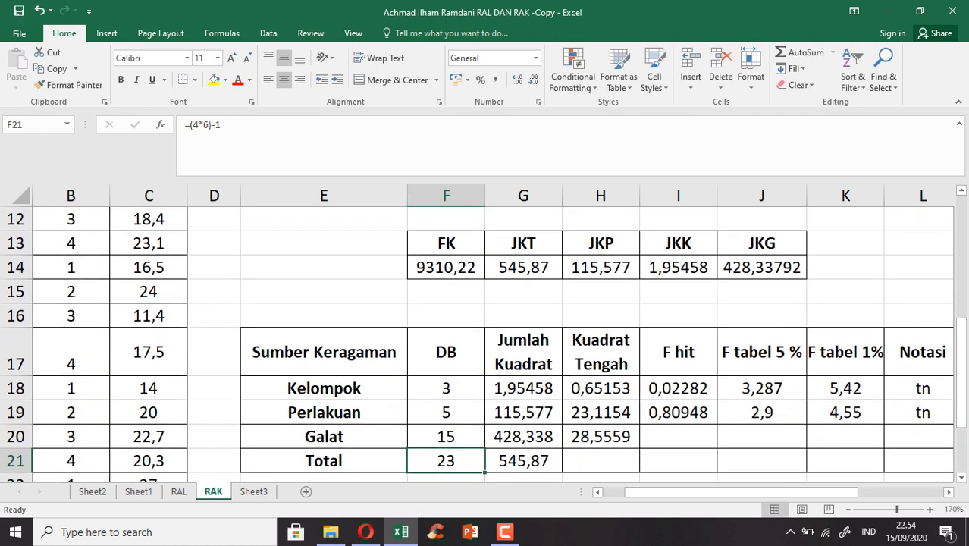
# Examine the Kelompok Jumlah Kuadrat entry in G18 and the Kuadrat Tengah formulas in H18 to H20
pyautogui.click(523, 388)
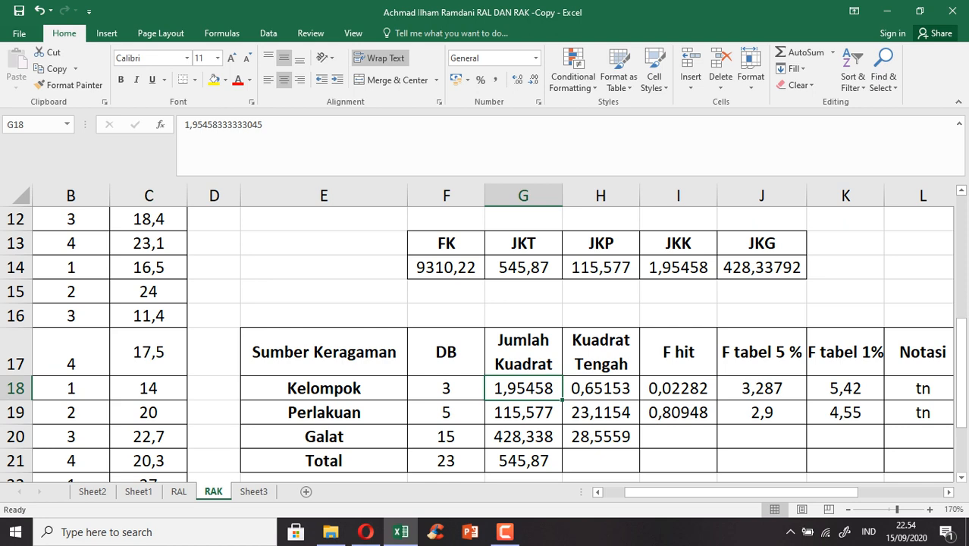
pyautogui.click(601, 388)
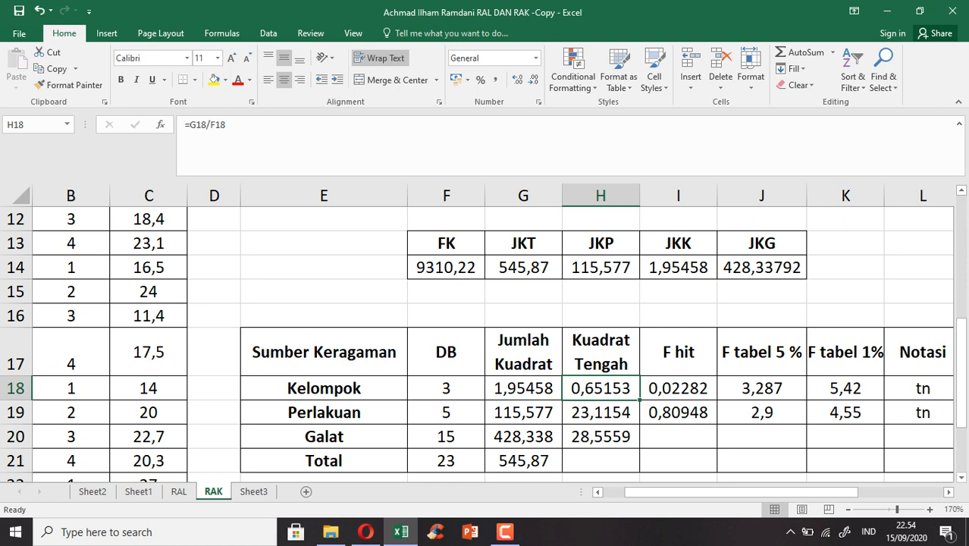
pyautogui.click(601, 413)
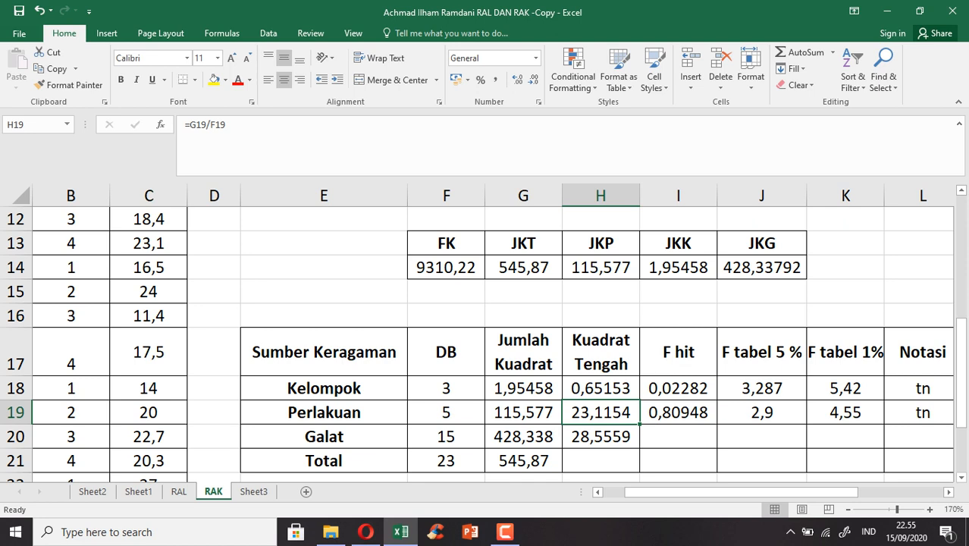
pyautogui.click(600, 437)
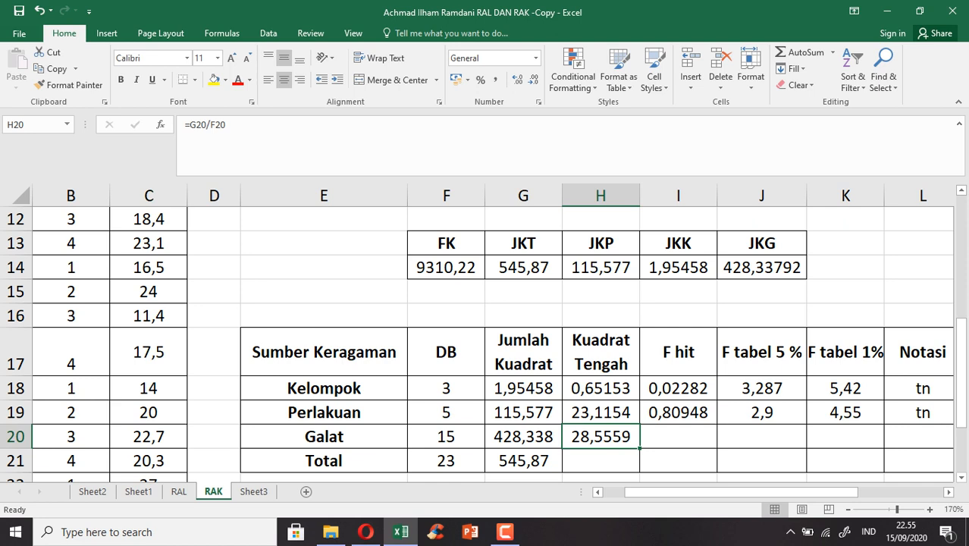
# Examine the F hit formulas for Kelompok in I18 and Perlakuan in I19 with the Kuadrat Tengah cells they reference
pyautogui.click(678, 389)
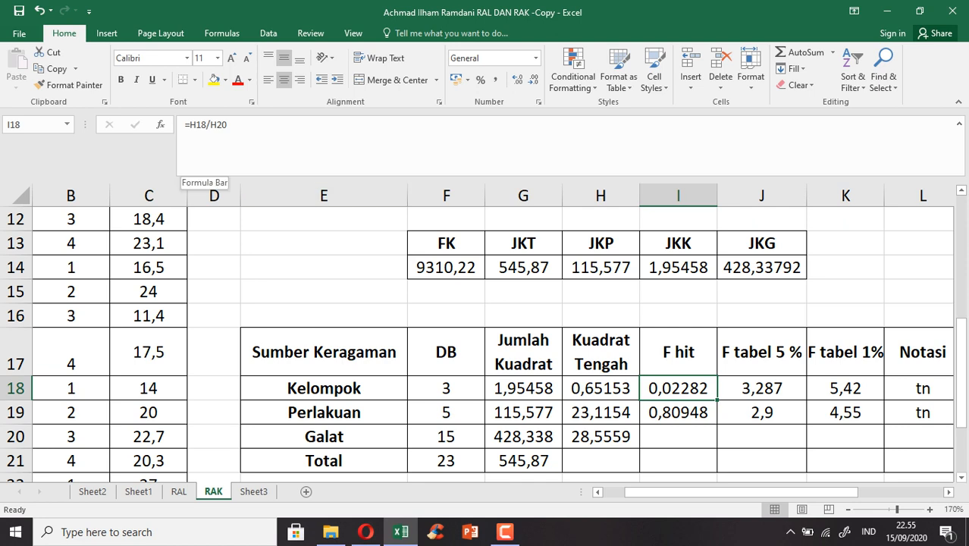
pyautogui.press('F2')
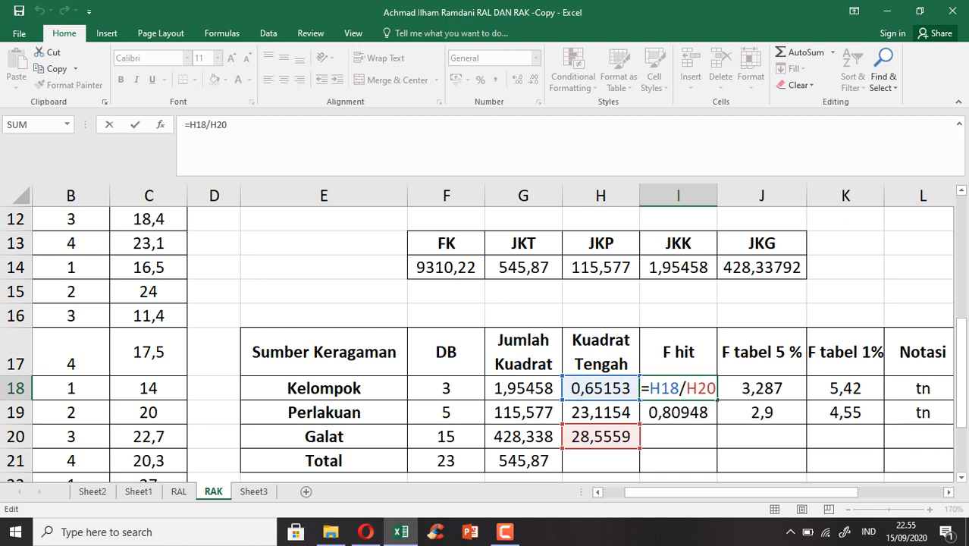
pyautogui.press('Return')
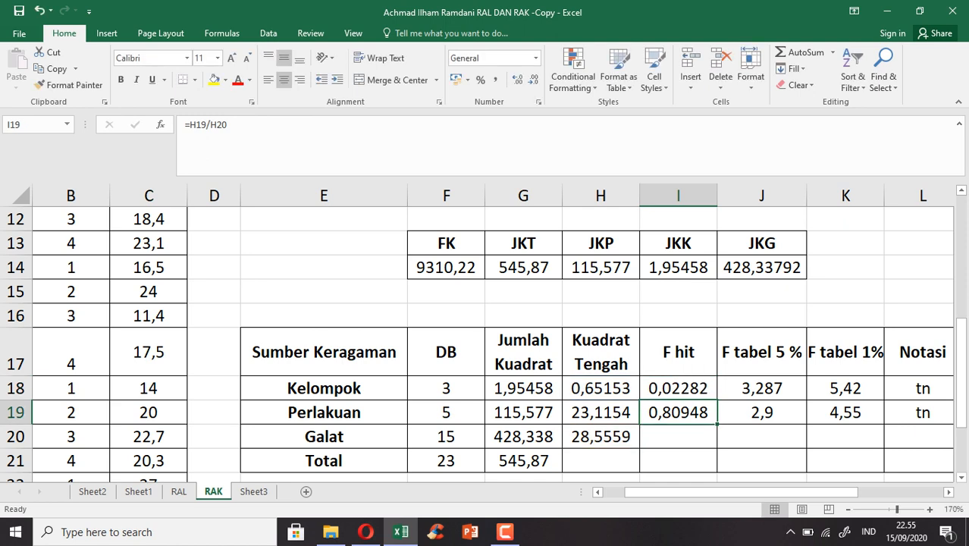
pyautogui.doubleClick(671, 413)
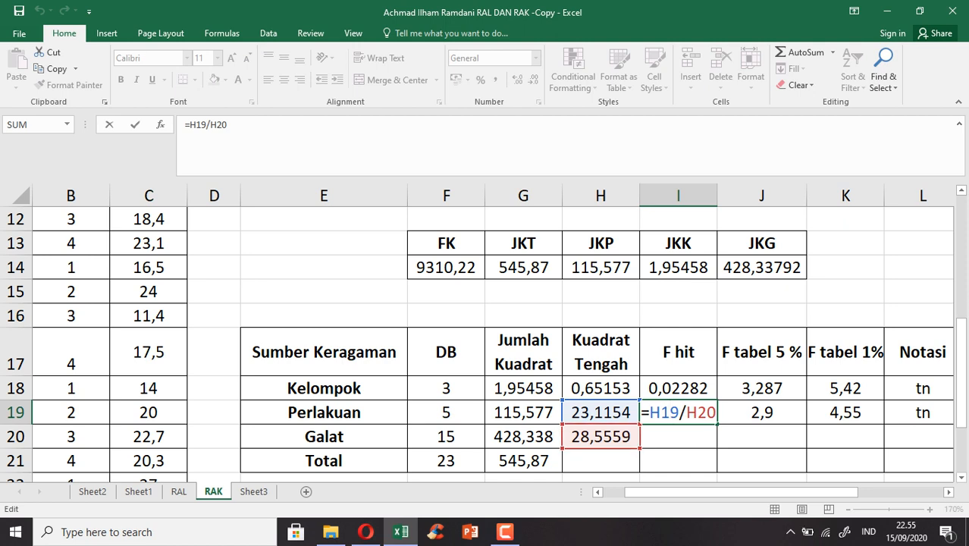
pyautogui.press('Return')
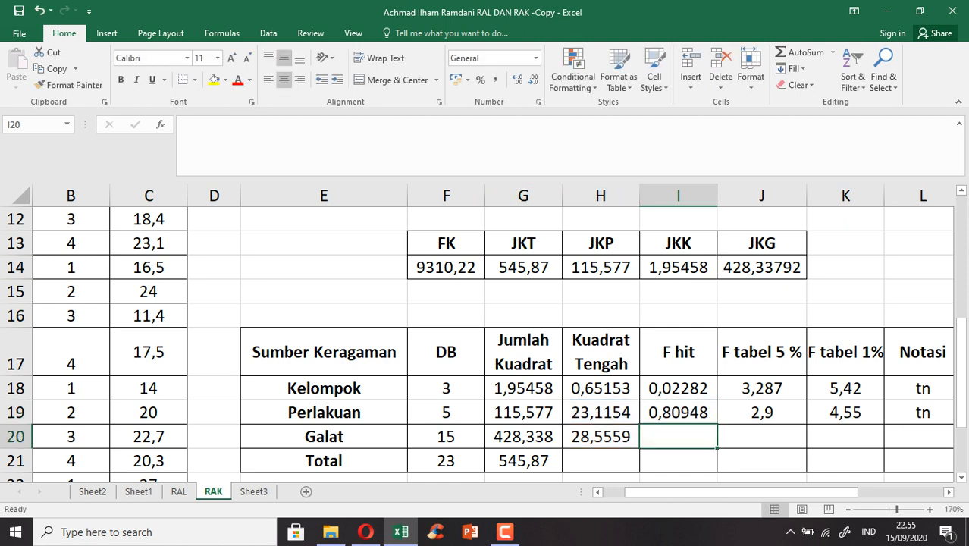
# Examine the F tabel 5 % entry for Kelompok in cell J18
pyautogui.moveTo(961, 360); pyautogui.dragTo(961, 391)
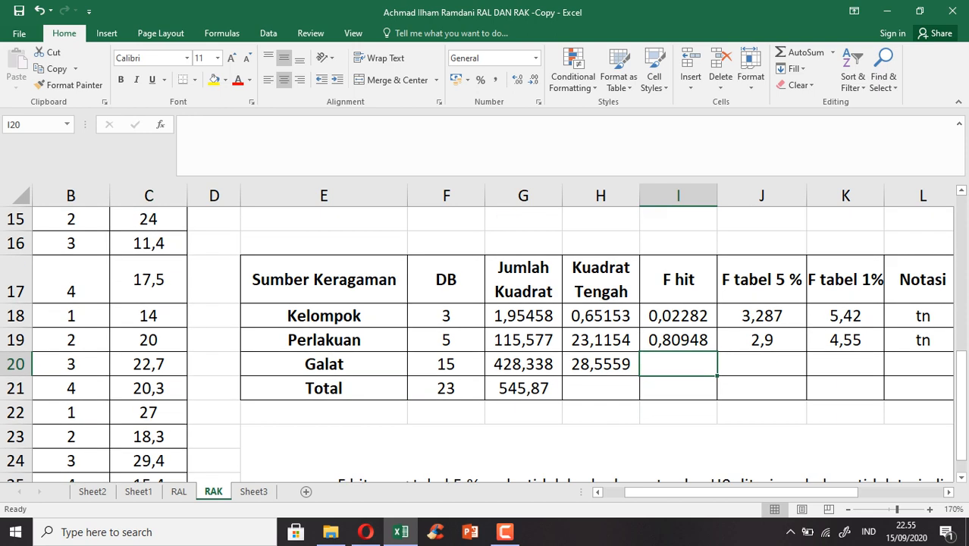
pyautogui.doubleClick(782, 316)
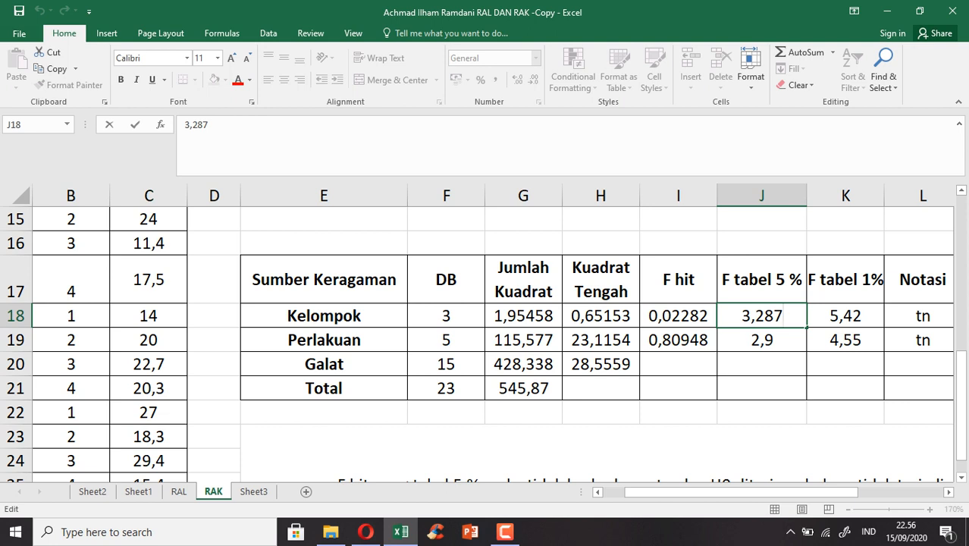
pyautogui.doubleClick(761, 412)
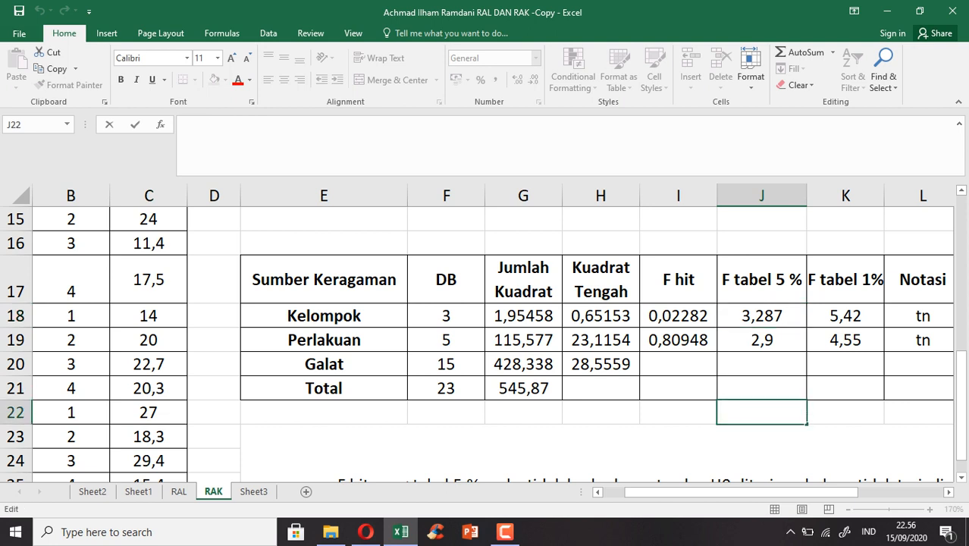
pyautogui.doubleClick(750, 445)
# Calculate the 5 % F table value for Kelompok in cell J22 with =F.INV.RT(0,05;F18;F20)
pyautogui.click(758, 412)
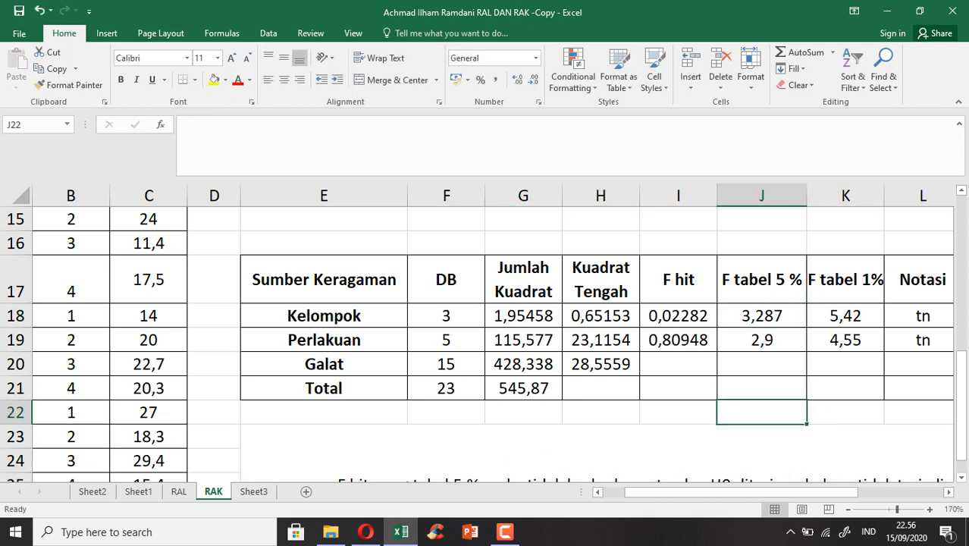
pyautogui.write('=F')
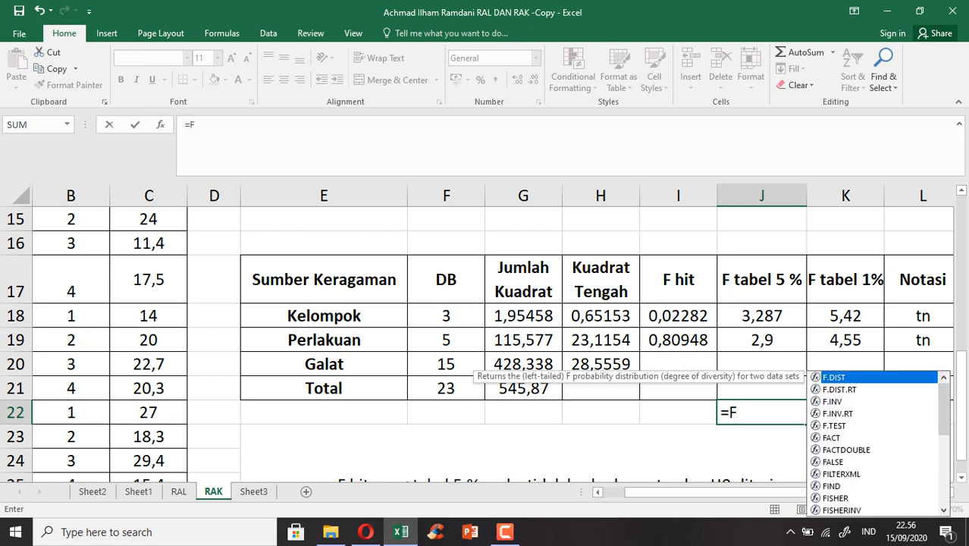
pyautogui.press('Down')
pyautogui.press('Down')
pyautogui.press('Down')
pyautogui.press('Tab')
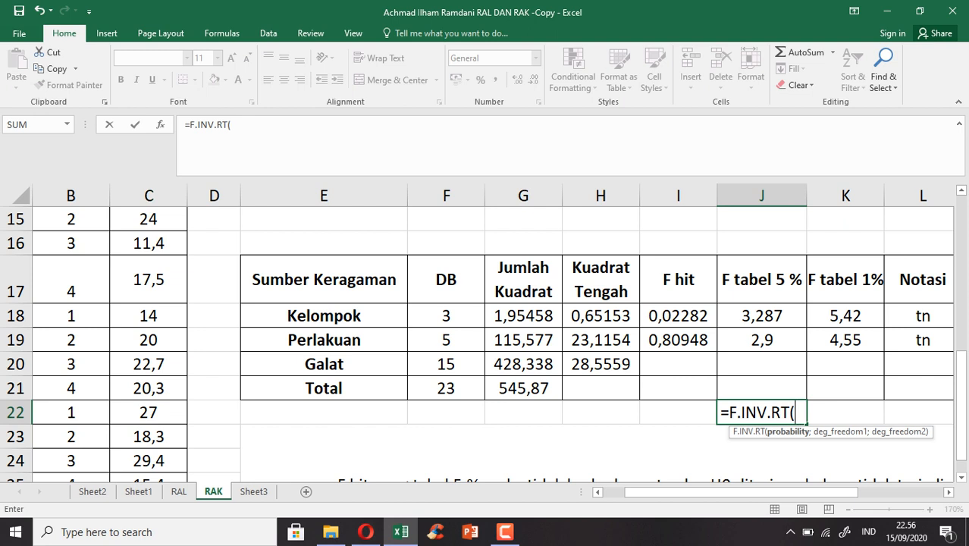
pyautogui.write('0,05')
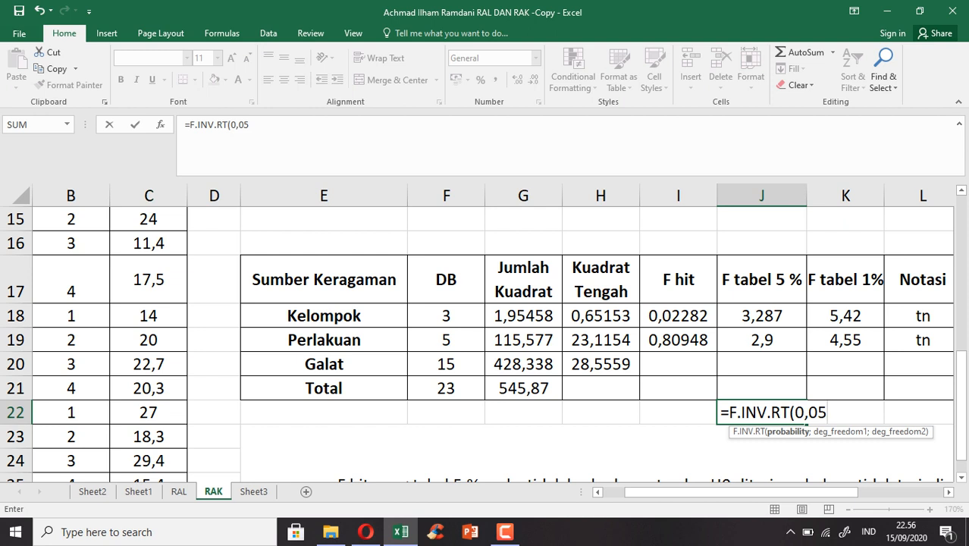
pyautogui.write(';')
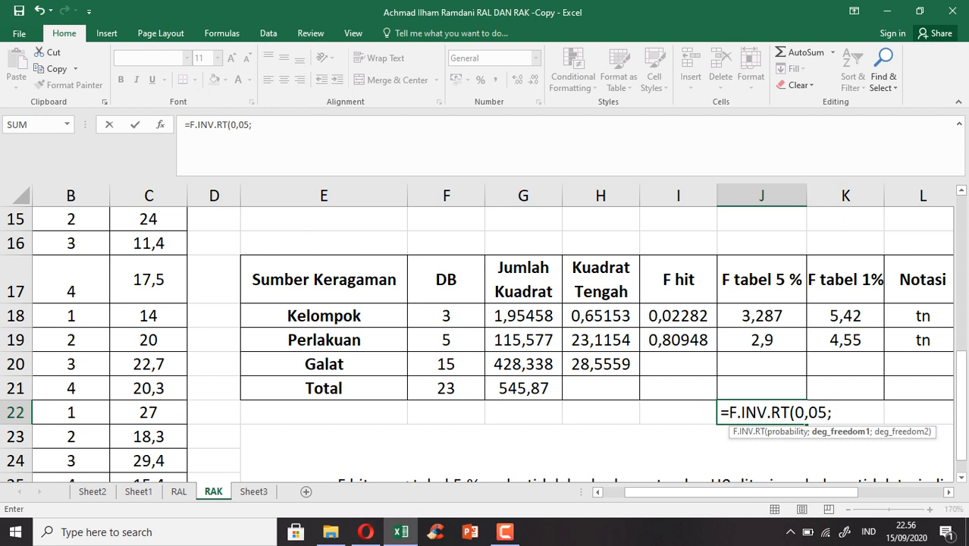
pyautogui.click(446, 315)
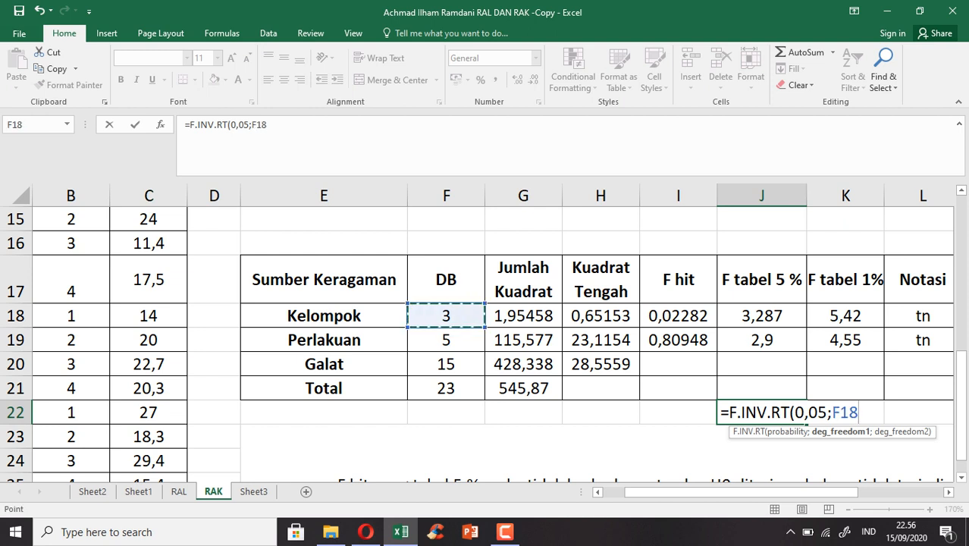
pyautogui.write(';')
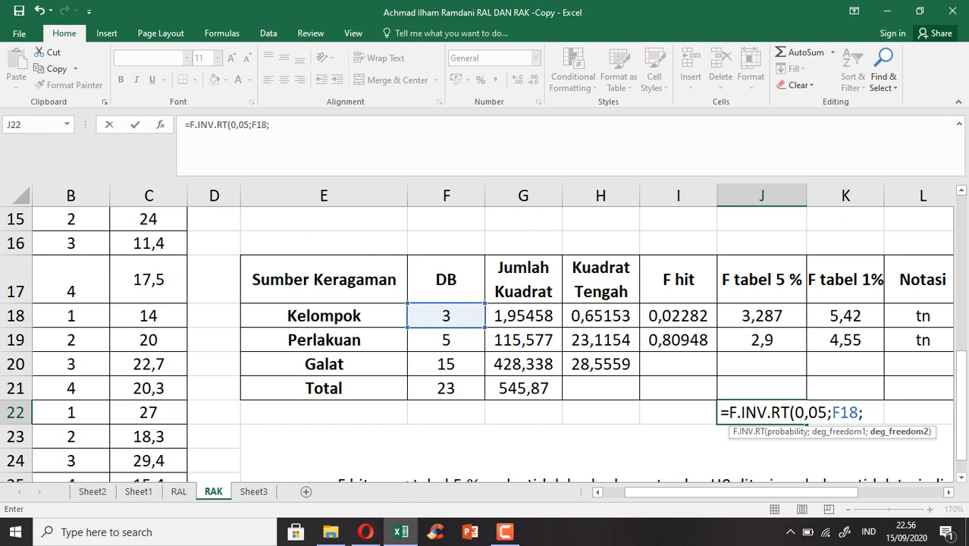
pyautogui.click(446, 364)
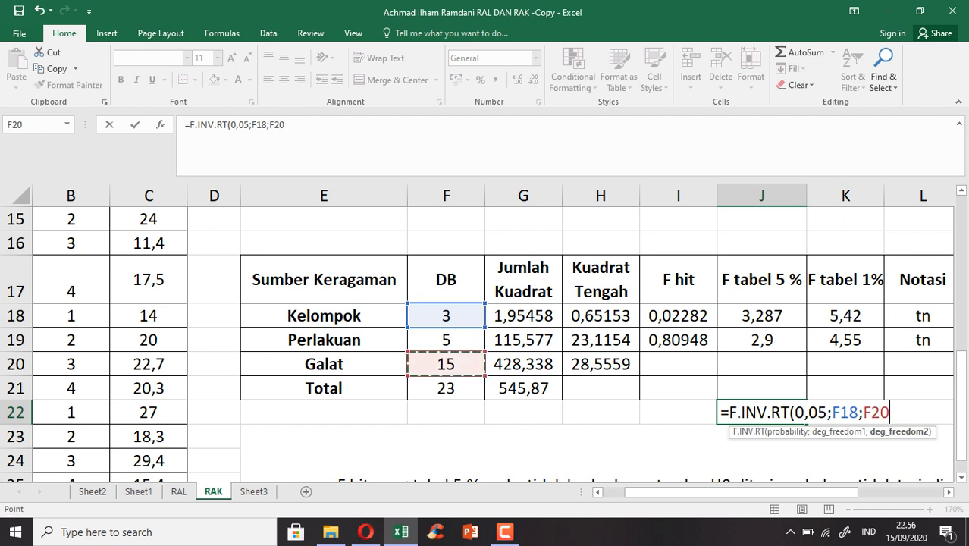
pyautogui.press('Return')
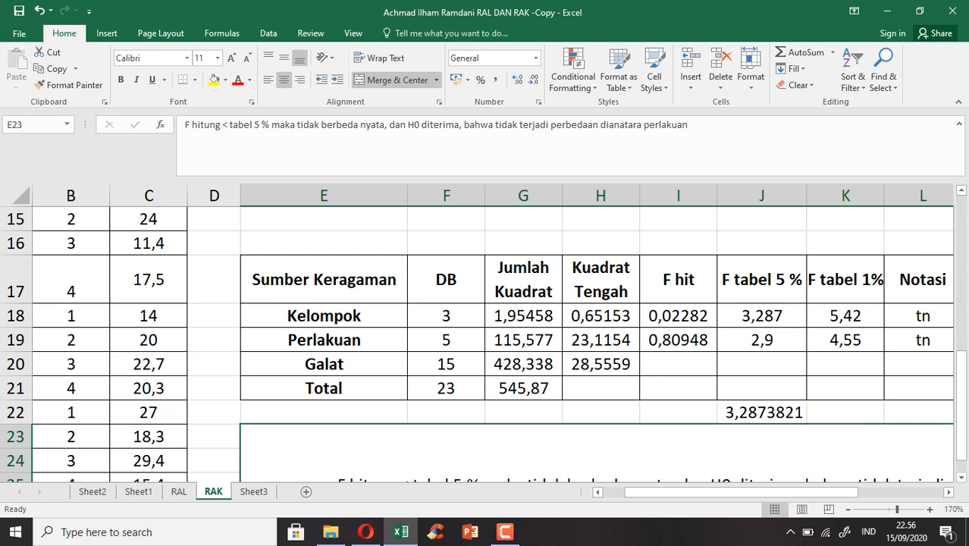
# Calculate the 5 % F table value for Perlakuan in cell K22 with =F.INV.RT(0,05;F19;F20)
pyautogui.doubleClick(845, 412)
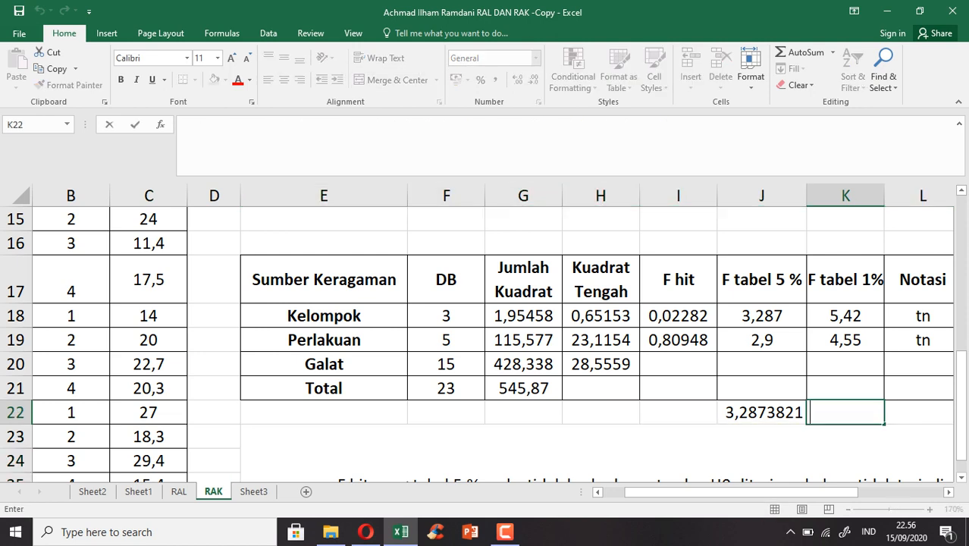
pyautogui.write('=')
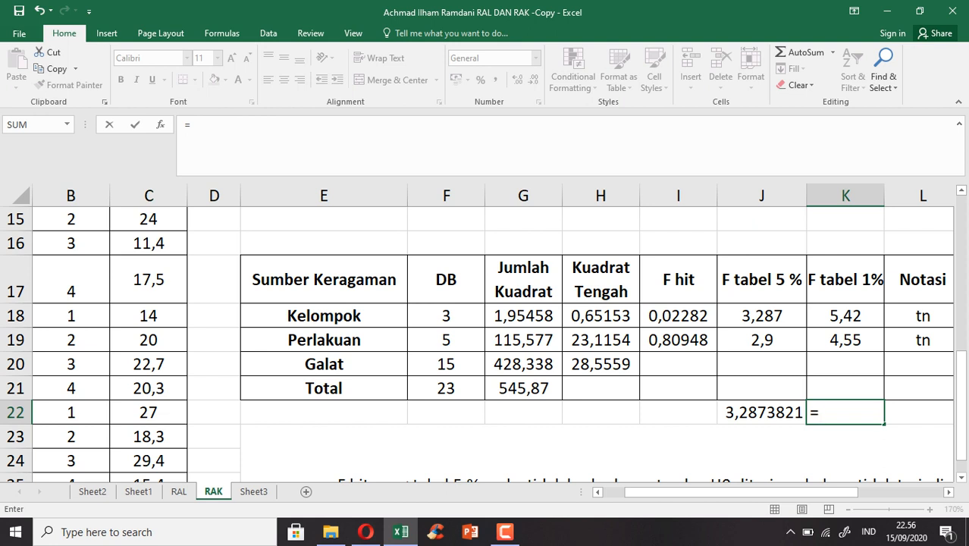
pyautogui.write('F')
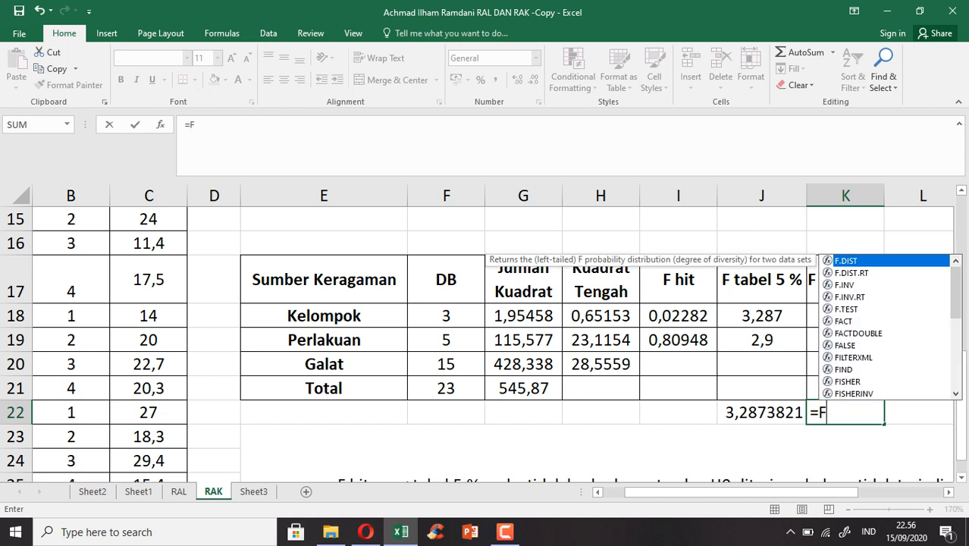
pyautogui.press('Down')
pyautogui.press('Down')
pyautogui.press('Down')
pyautogui.press('Tab')
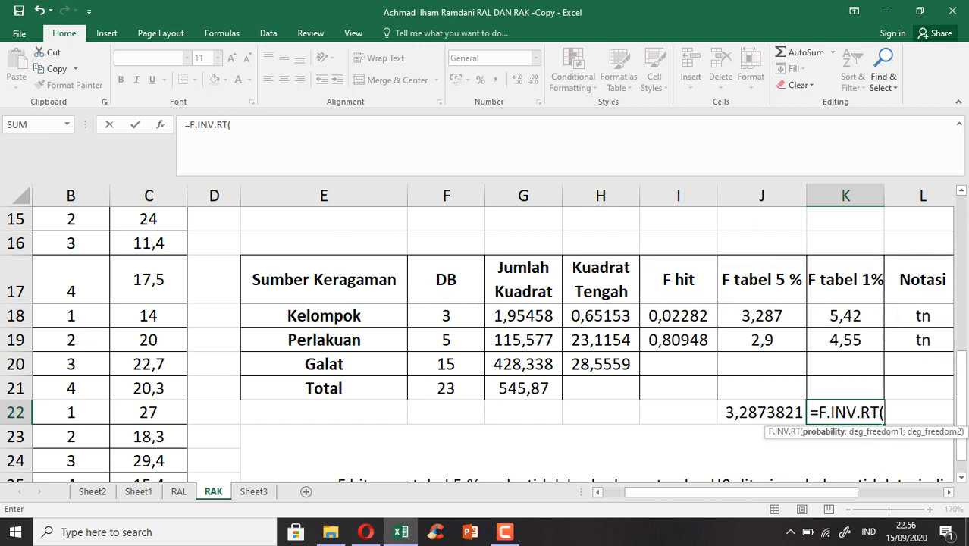
pyautogui.write('0,0')
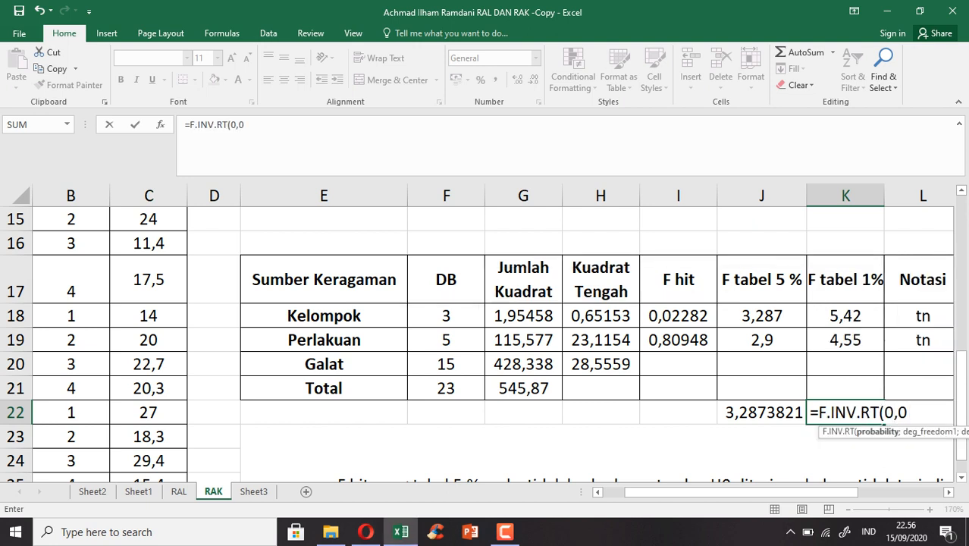
pyautogui.write('5')
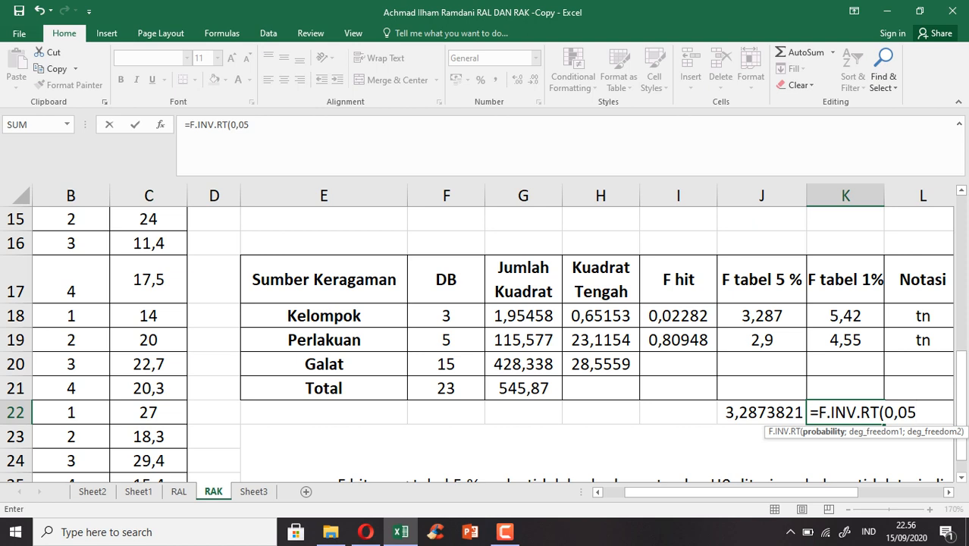
pyautogui.write(';')
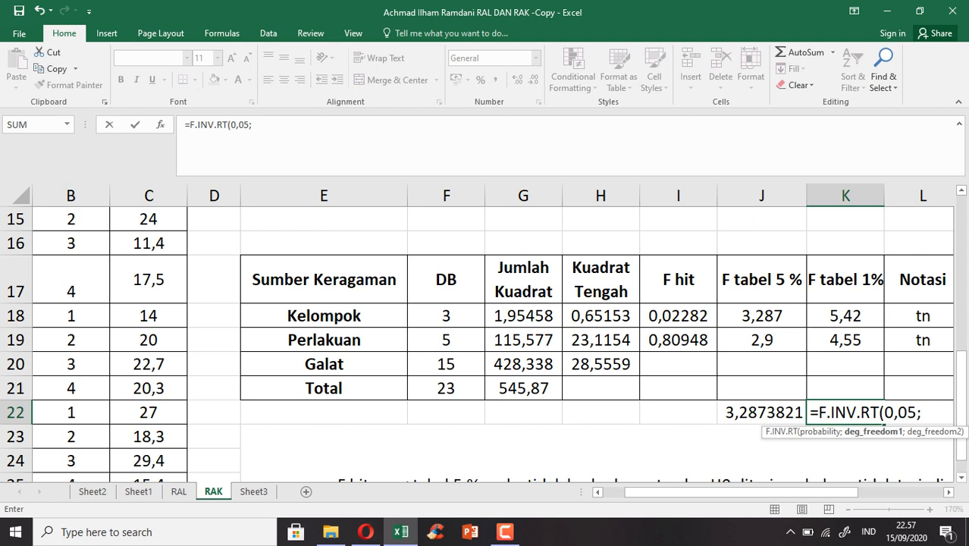
pyautogui.click(445, 340)
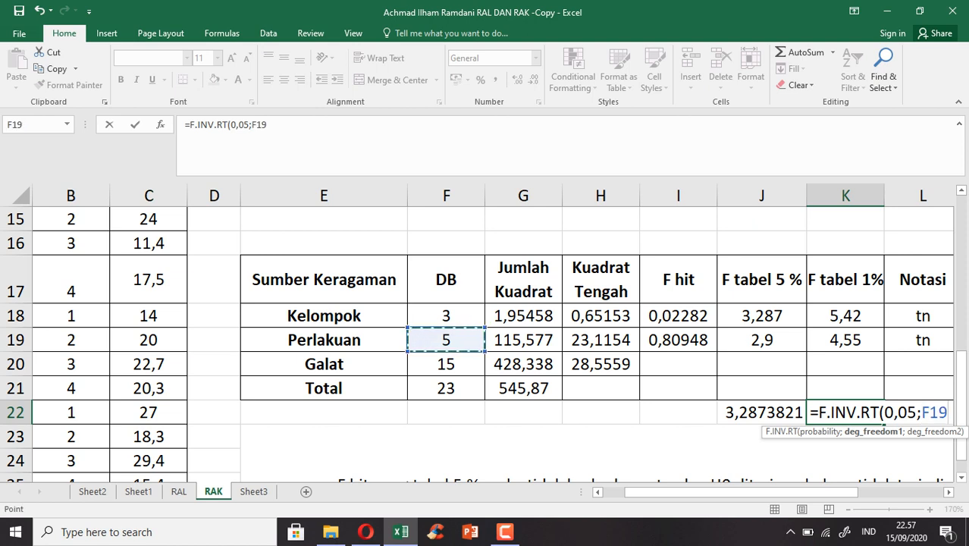
pyautogui.write(';')
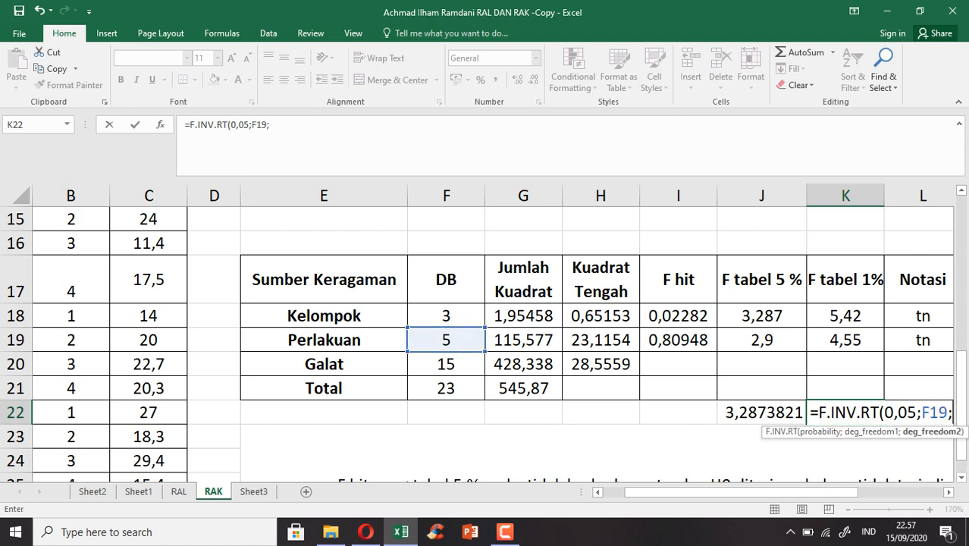
pyautogui.click(446, 364)
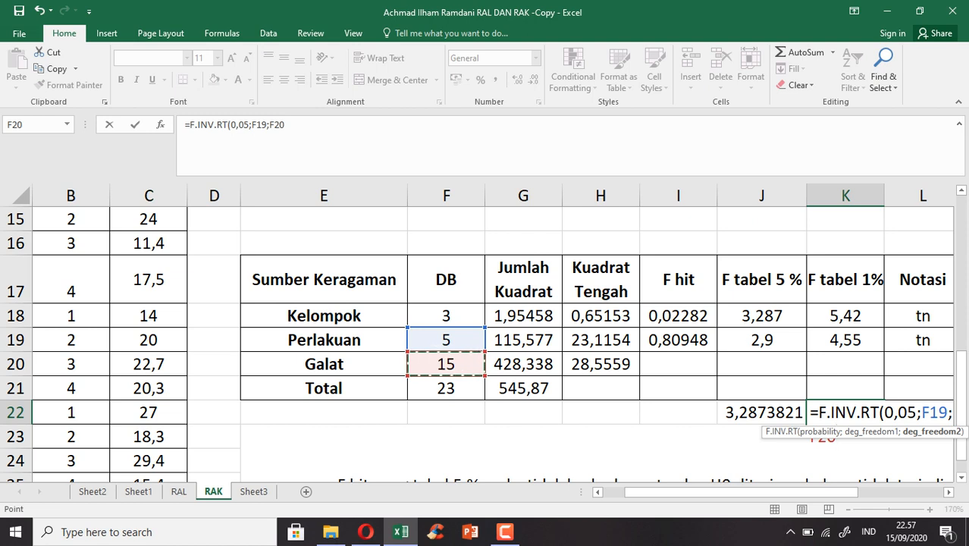
pyautogui.press('Return')
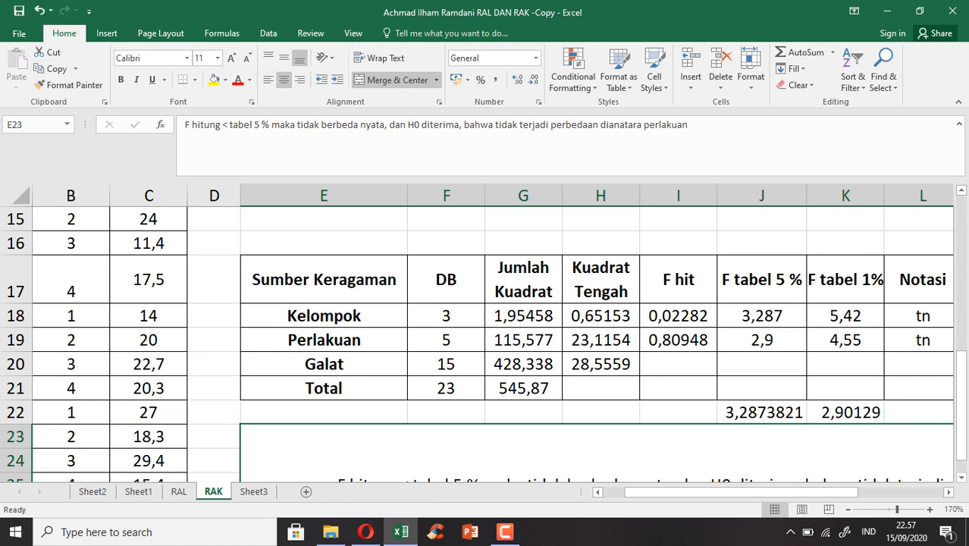
# Examine the Perlakuan F tabel 1% entry in K19, the Notasi column and the conclusion text below the table
pyautogui.click(845, 339)
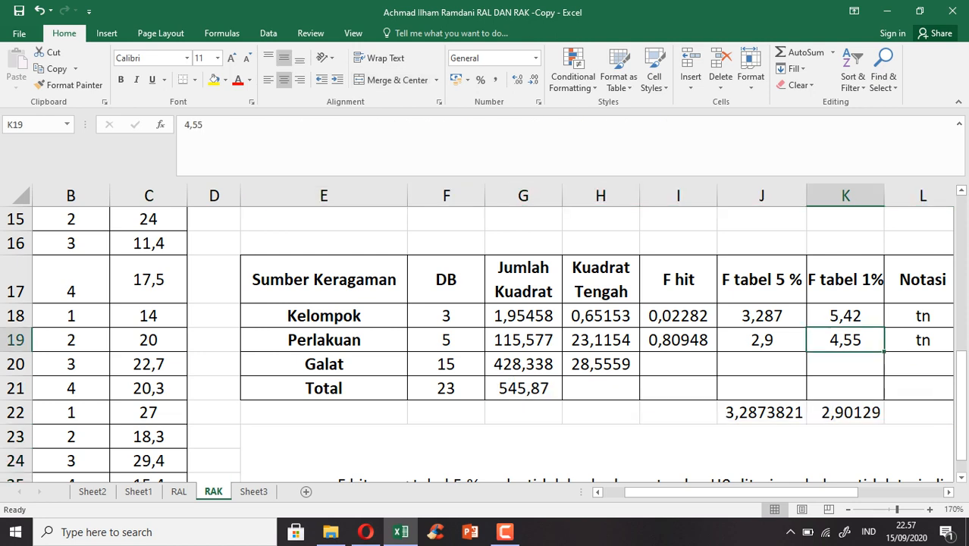
pyautogui.moveTo(960, 402); pyautogui.dragTo(960, 410)
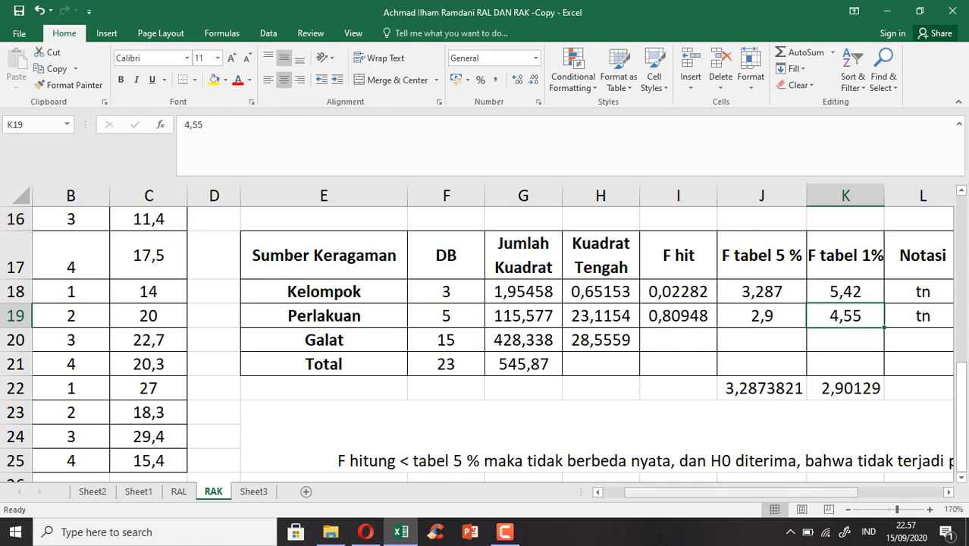
pyautogui.moveTo(801, 491); pyautogui.dragTo(843, 492)
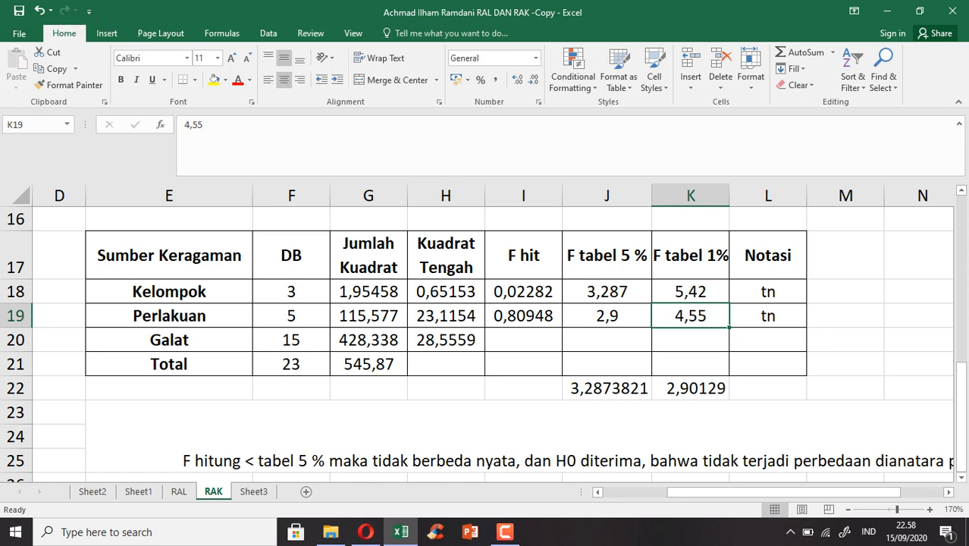
pyautogui.click(505, 532)
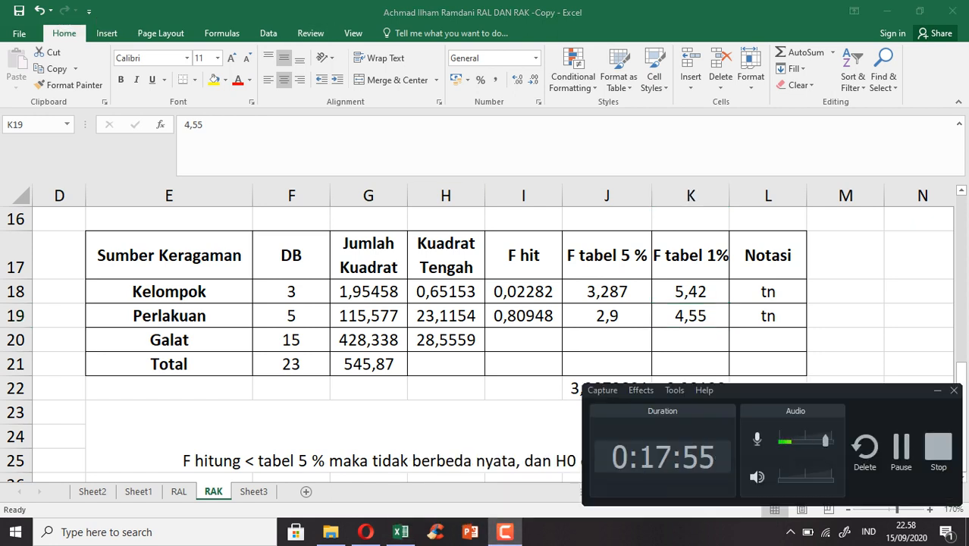